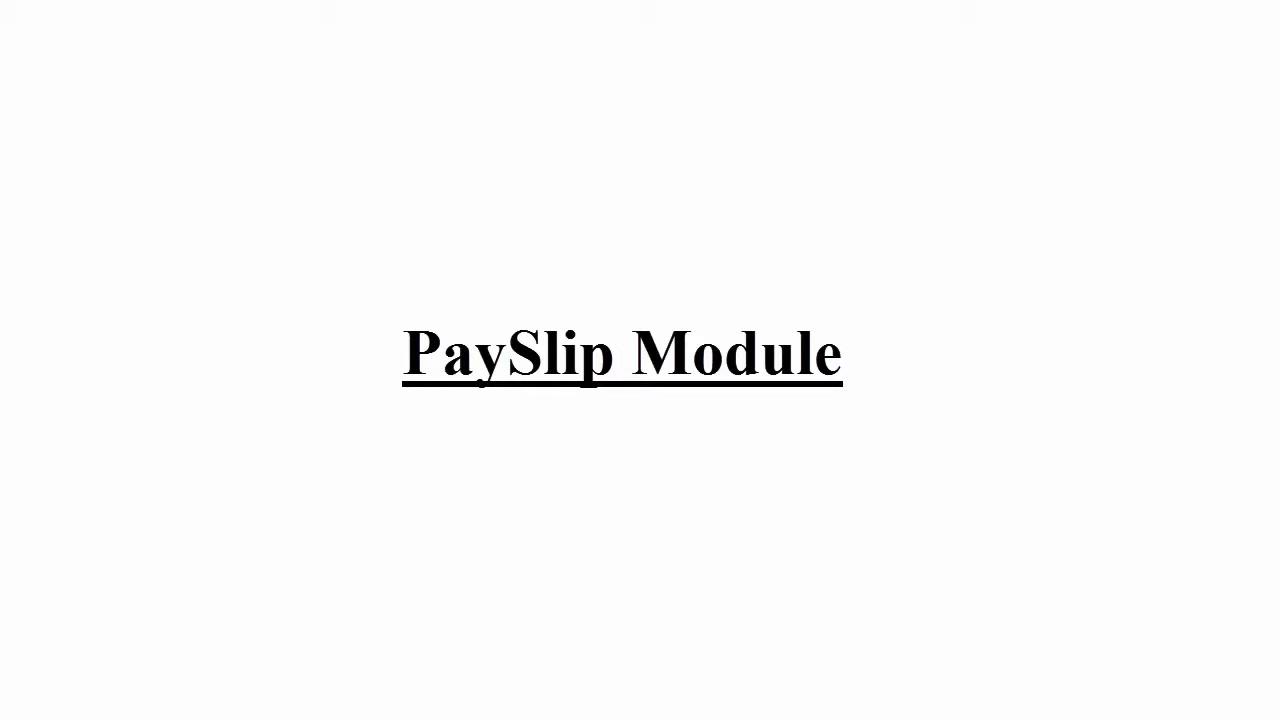
Step: Show the Payslip page listing employee payslips by month with salary, paid and pending amounts
{"action": "left_click", "coordinate": [577, 37]}
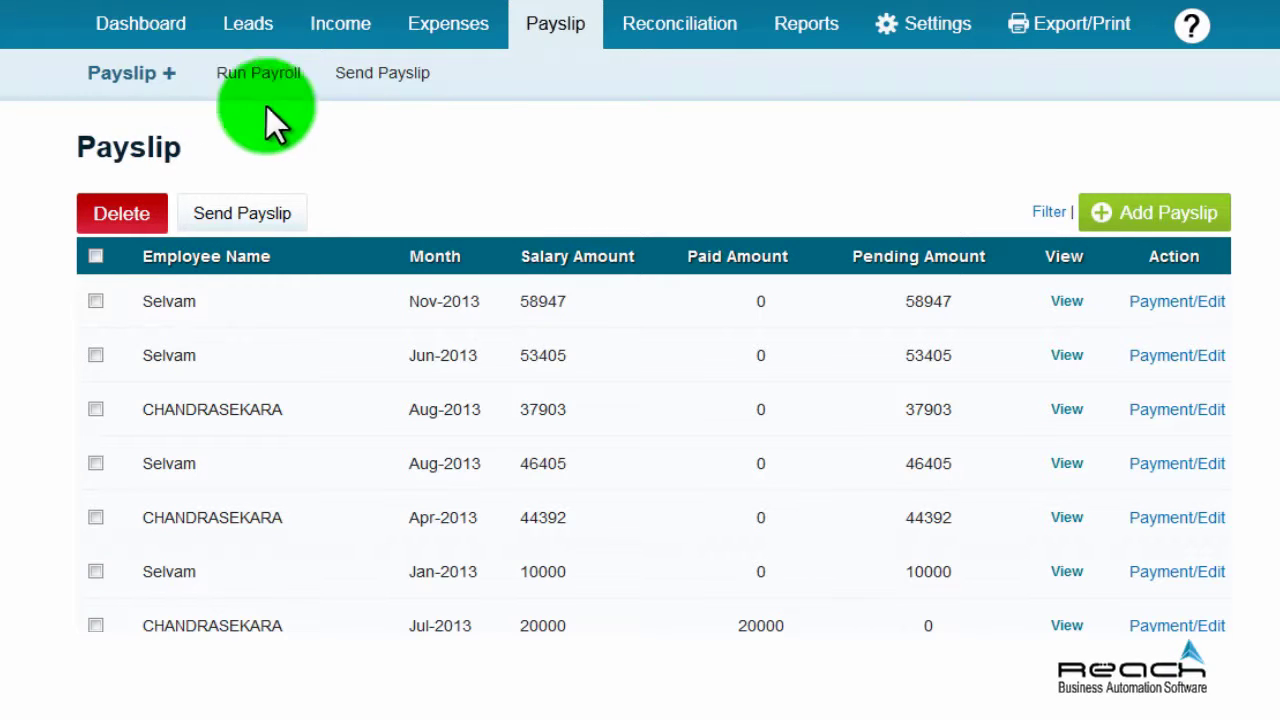
Step: Start a new Dec 2013 payslip for the Mumbai-based employee
{"action": "left_click", "coordinate": [1130, 225]}
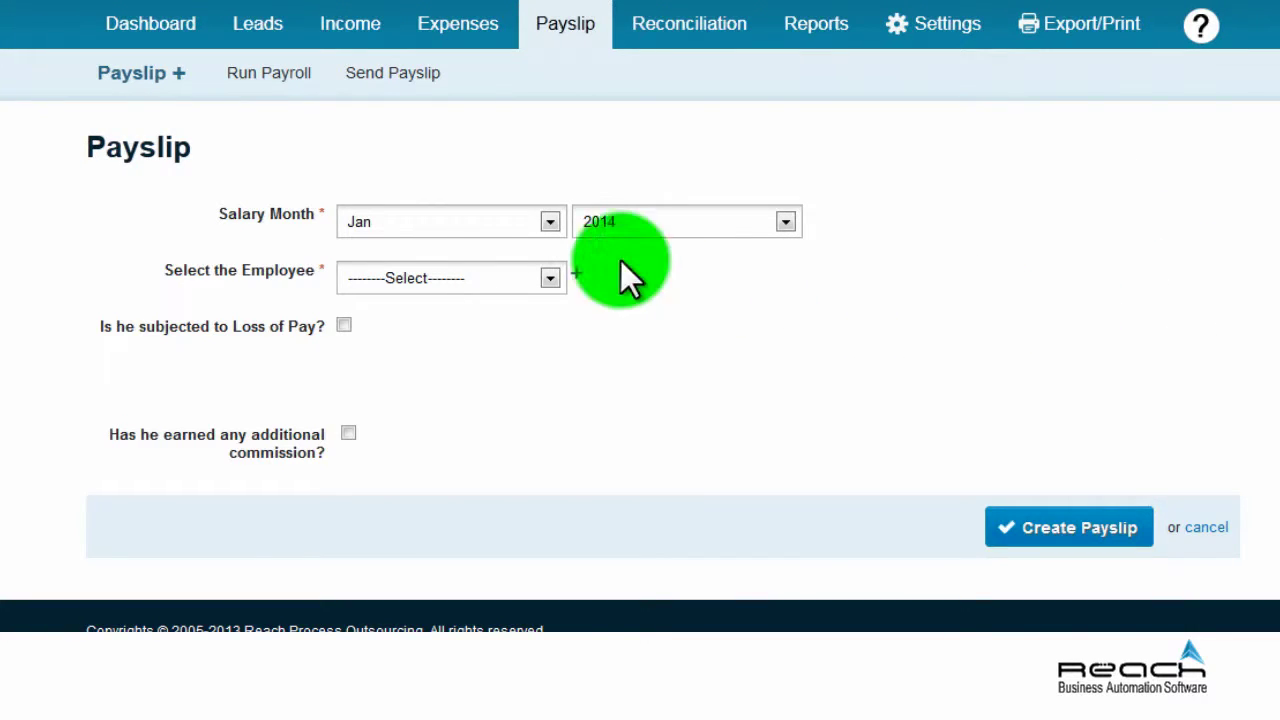
{"action": "left_click", "coordinate": [550, 221]}
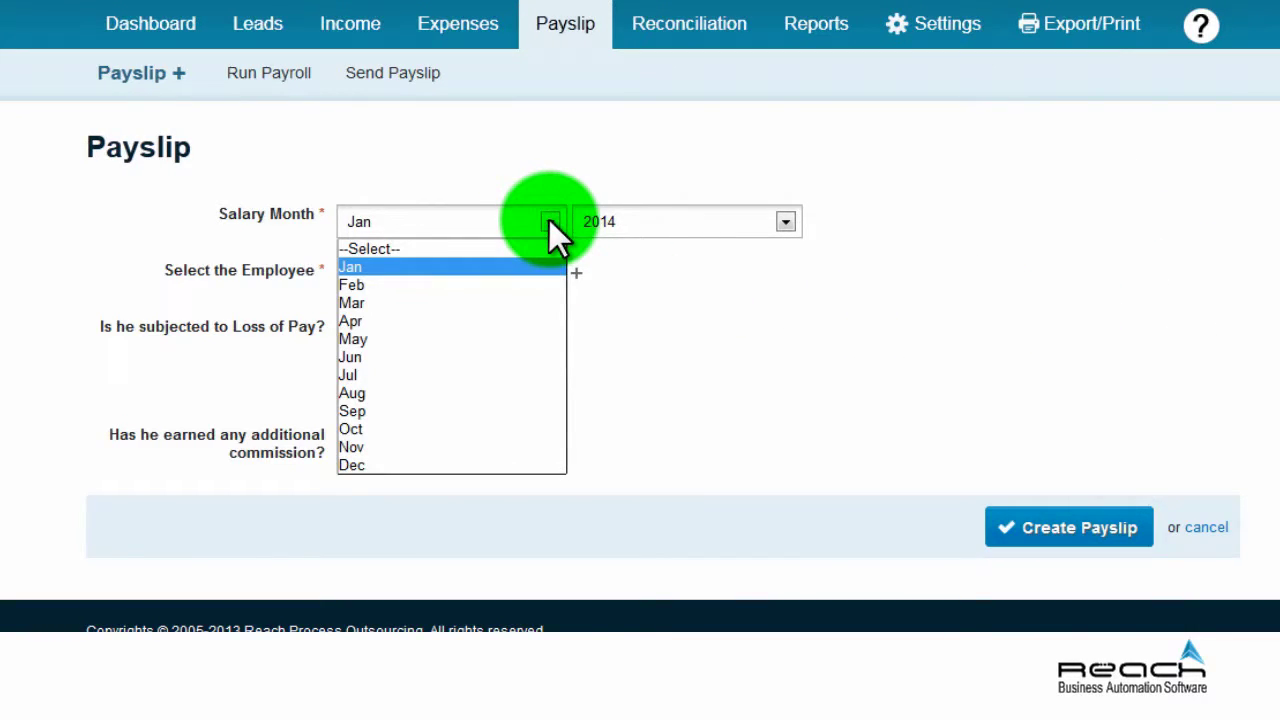
{"action": "left_click", "coordinate": [522, 463]}
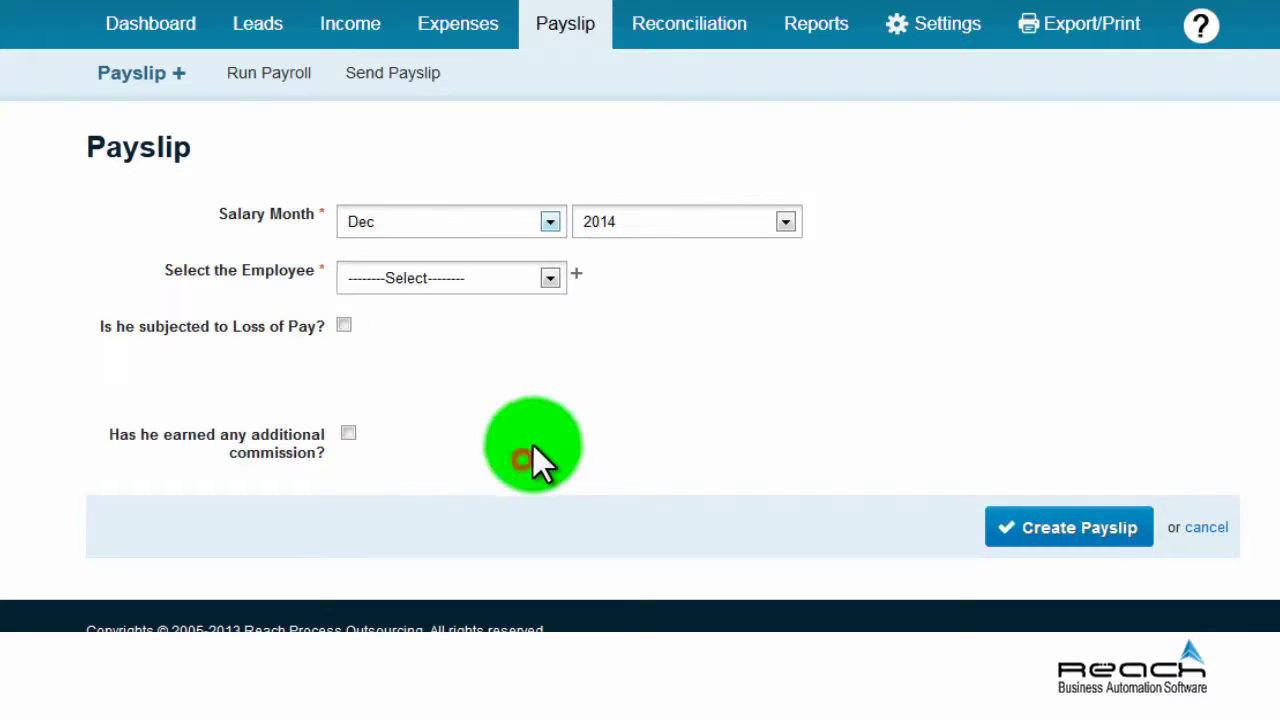
{"action": "left_click", "coordinate": [786, 221]}
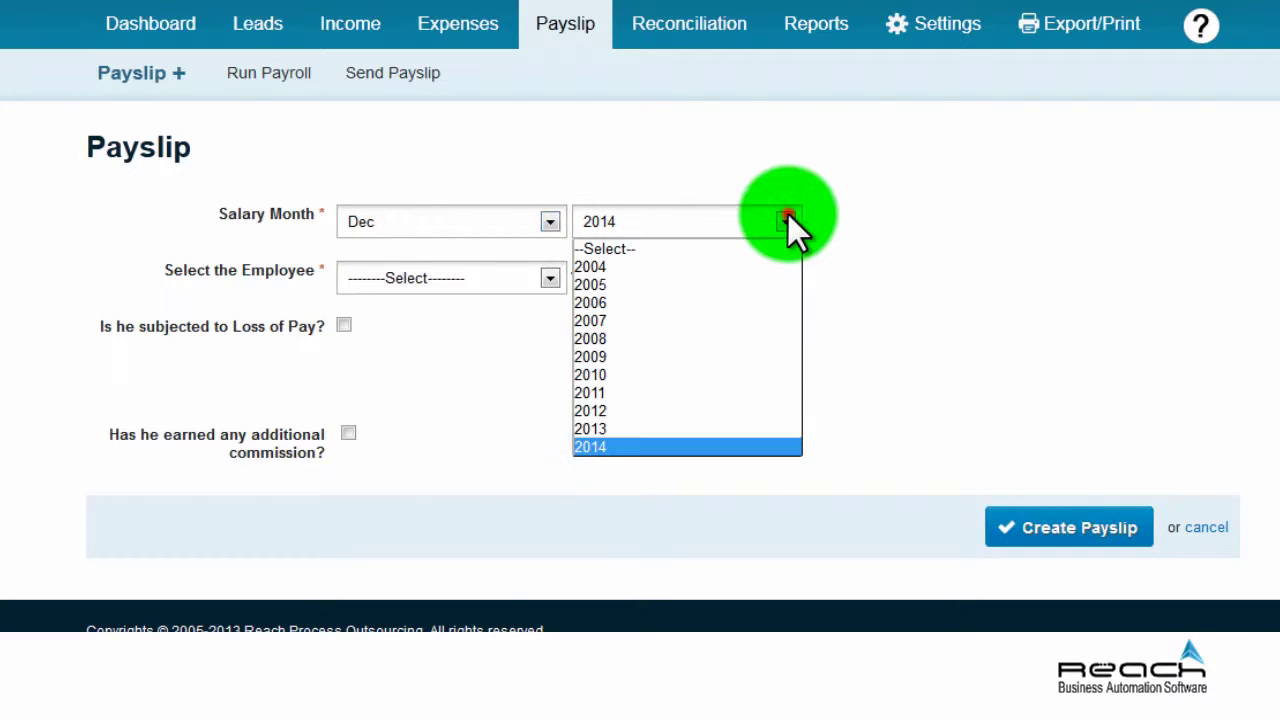
{"action": "left_click", "coordinate": [717, 430]}
{"action": "left_click", "coordinate": [548, 278]}
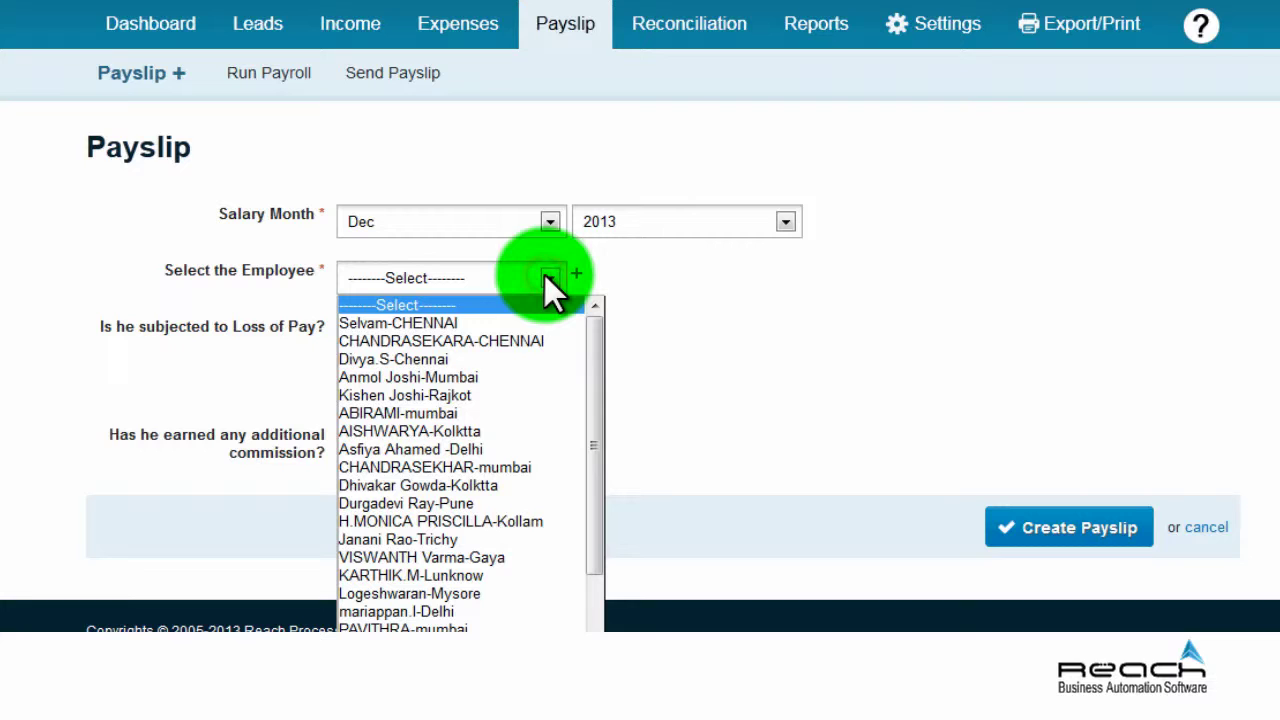
{"action": "left_click", "coordinate": [495, 376]}
Step: Enter 8000 loss of pay over 5 days and 12500 commission
{"action": "left_click", "coordinate": [343, 325]}
{"action": "left_click", "coordinate": [378, 372]}
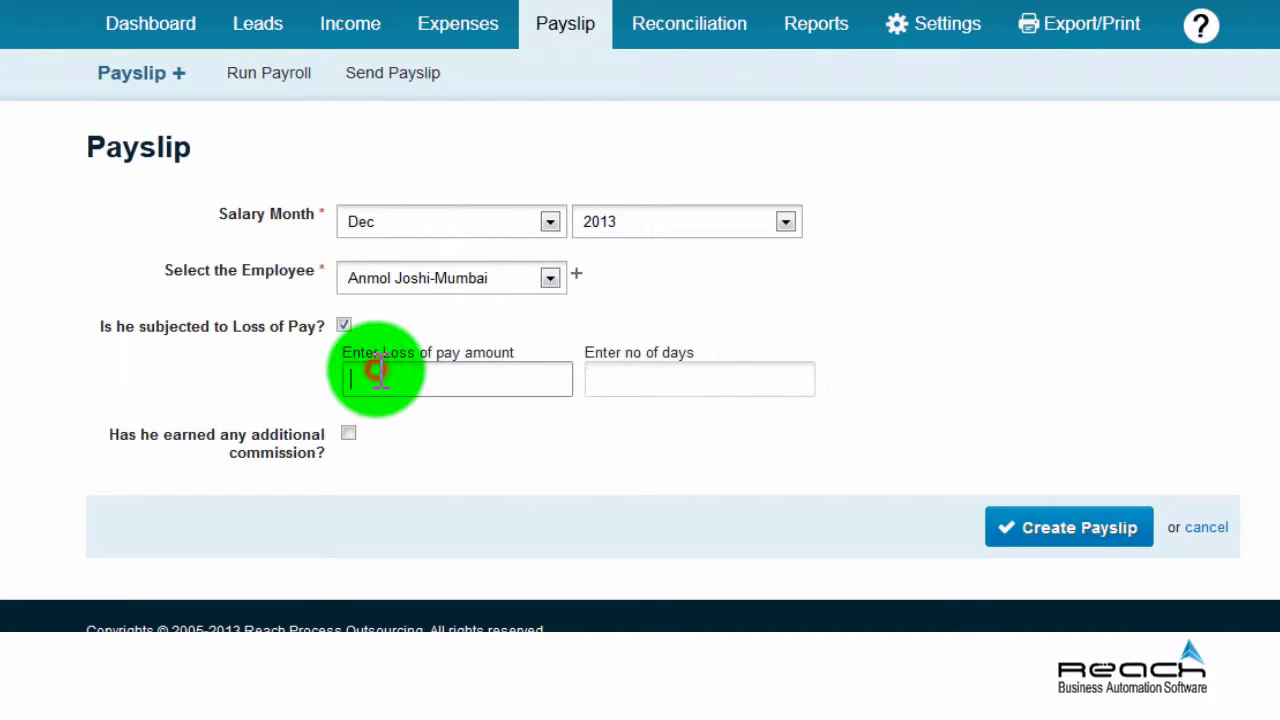
{"action": "type", "text": "8000"}
{"action": "left_click", "coordinate": [612, 382]}
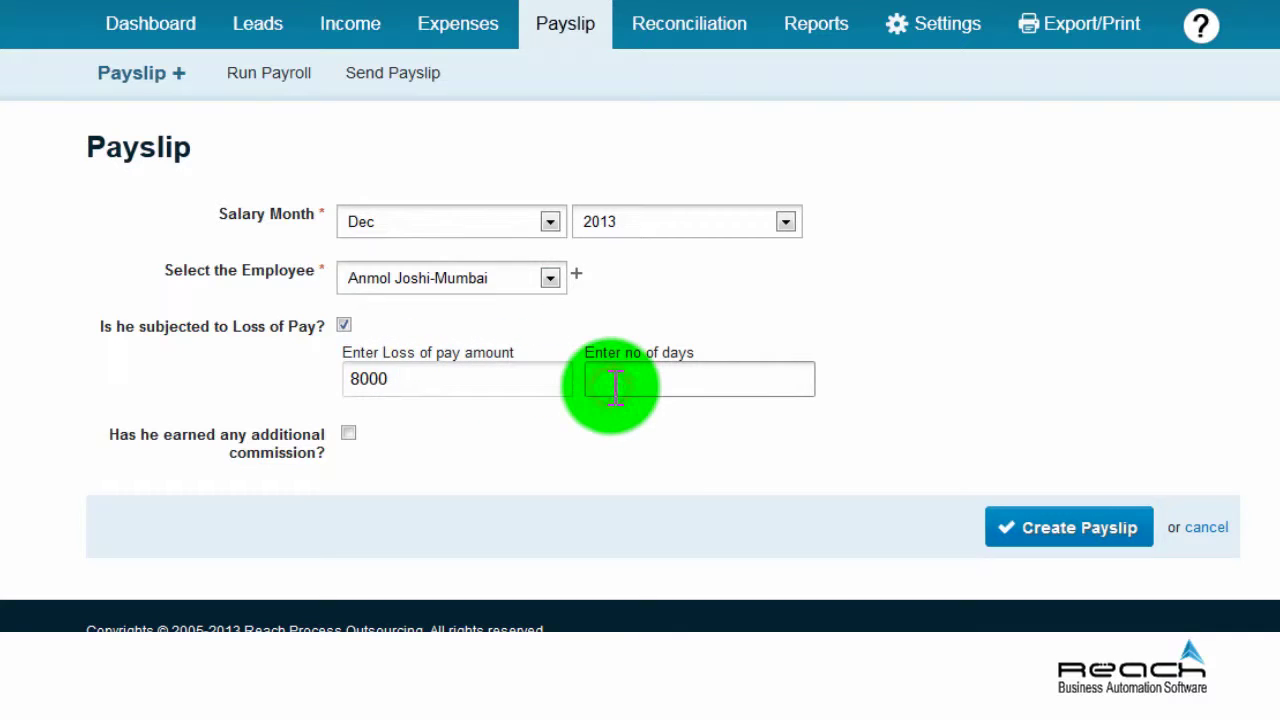
{"action": "type", "text": "5"}
{"action": "left_click", "coordinate": [348, 433]}
{"action": "left_click", "coordinate": [386, 491]}
{"action": "type", "text": "12500"}
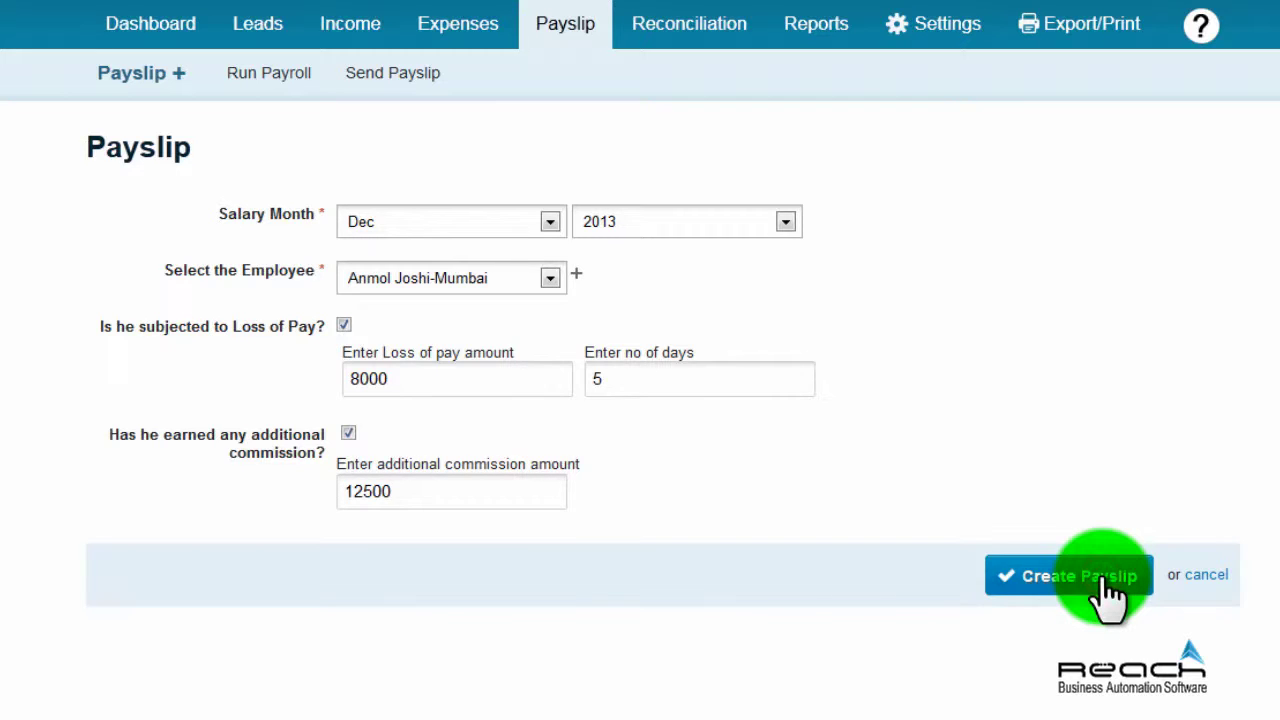
Step: Create the Dec 2013 payslip, change its Special Allowance to 8500, and save it
{"action": "left_click", "coordinate": [1108, 588]}
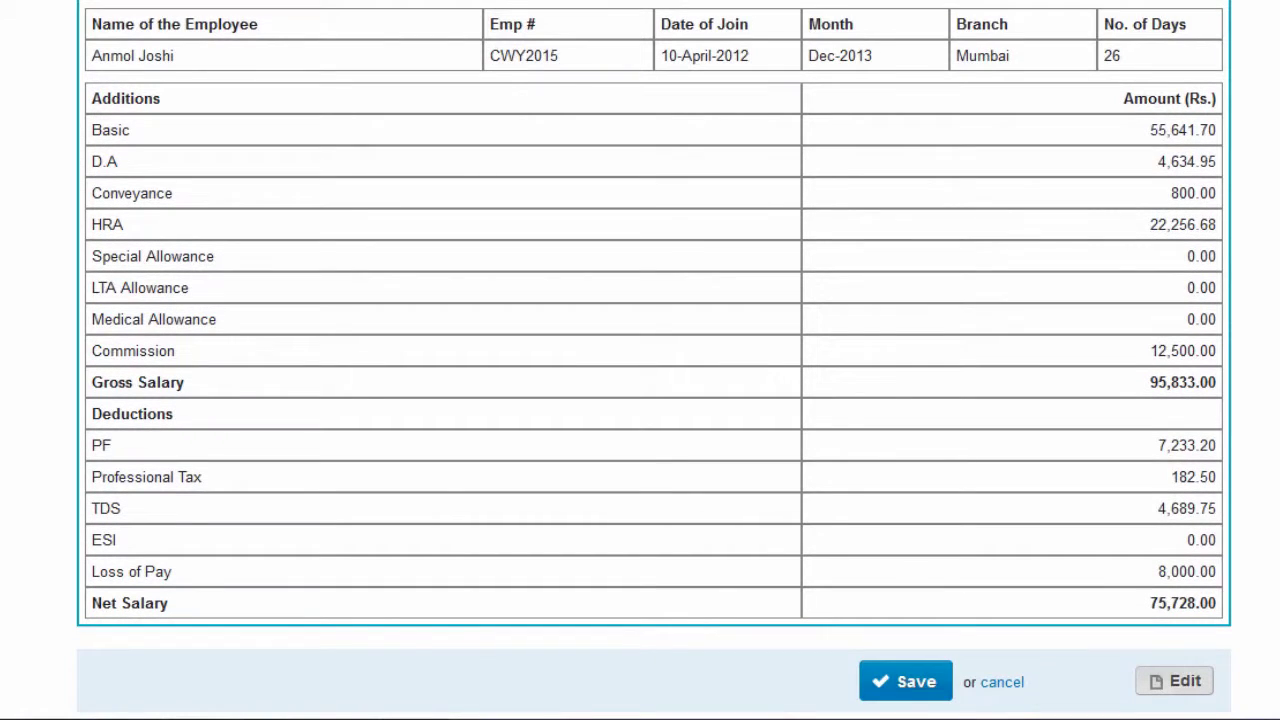
{"action": "left_click", "coordinate": [1185, 684]}
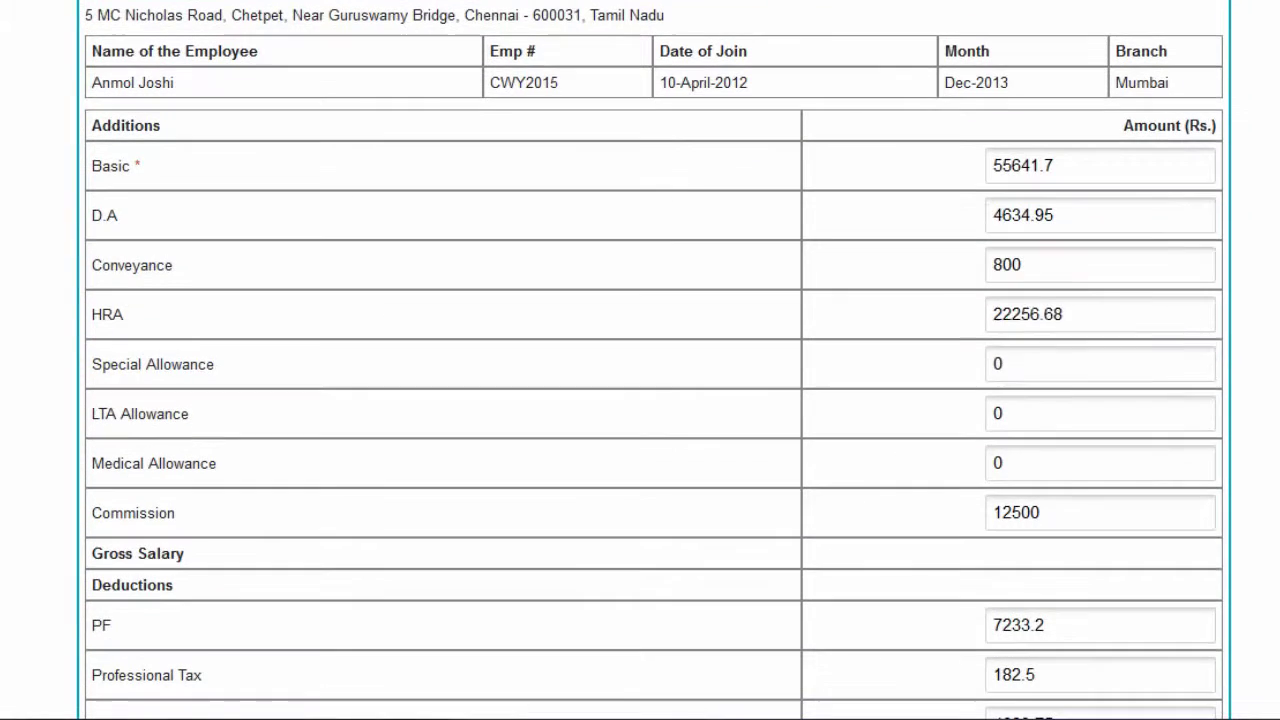
{"action": "left_click", "coordinate": [1048, 355]}
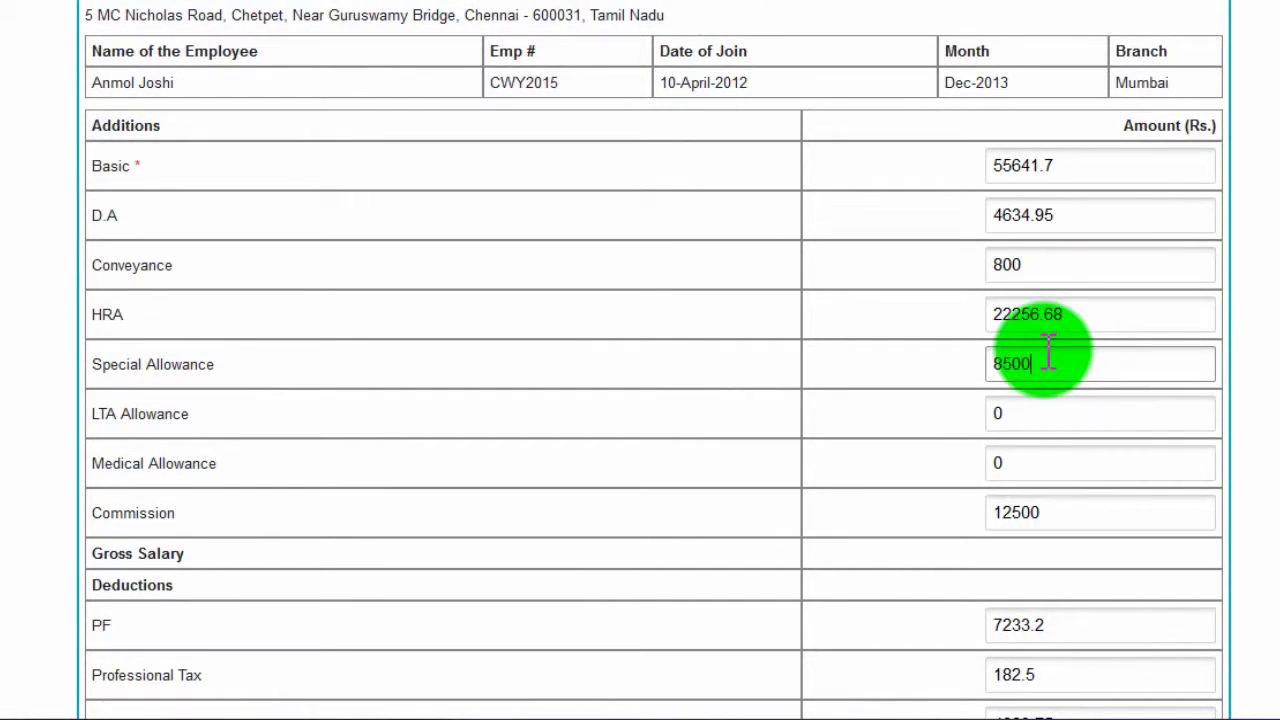
{"action": "scroll", "coordinate": [1048, 355], "scroll_direction": "down", "scroll_amount": 5}
{"action": "left_click", "coordinate": [1082, 574]}
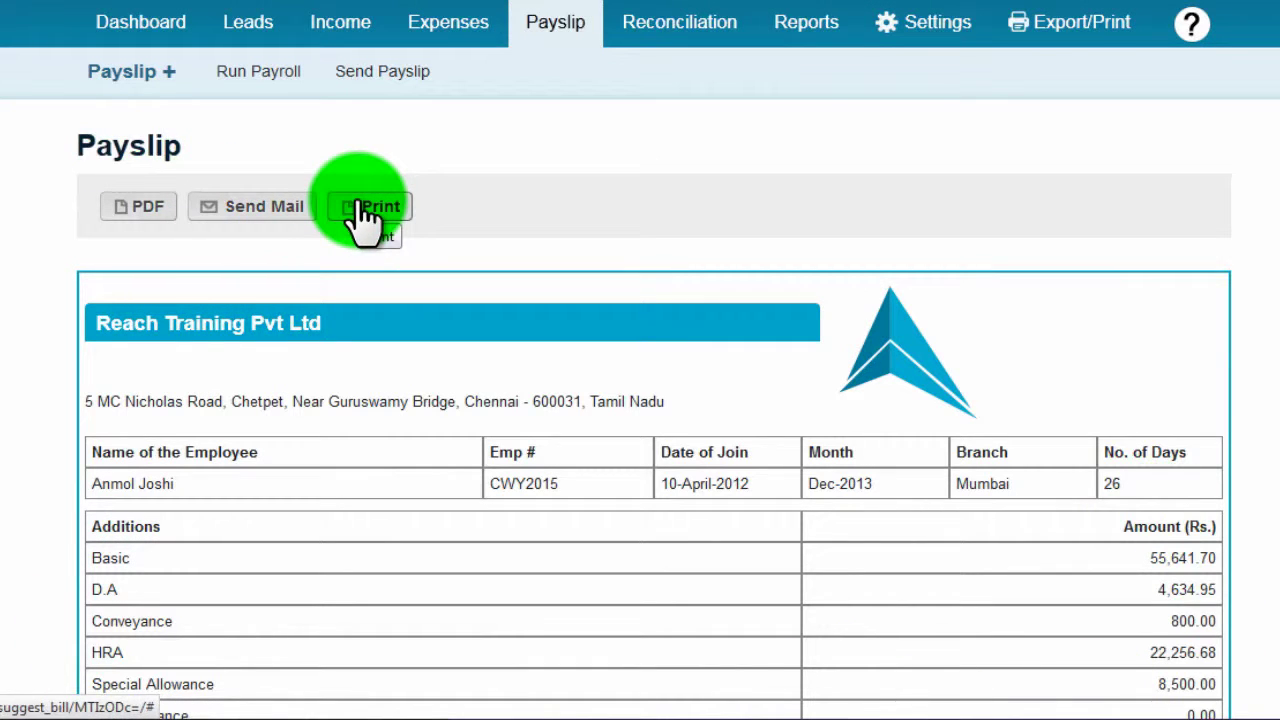
{"action": "left_click", "coordinate": [566, 28]}
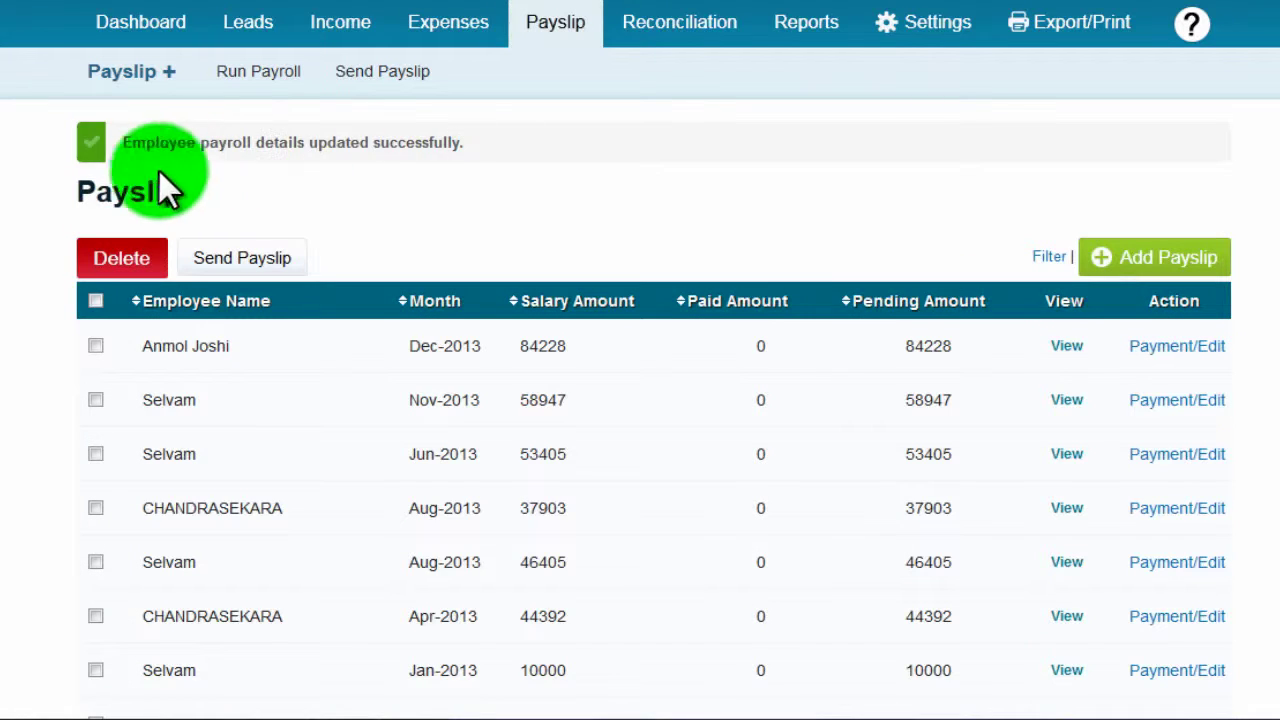
Step: Run Dec 2013 payroll with the employee who already has a December payslip unticked
{"action": "left_click", "coordinate": [272, 76]}
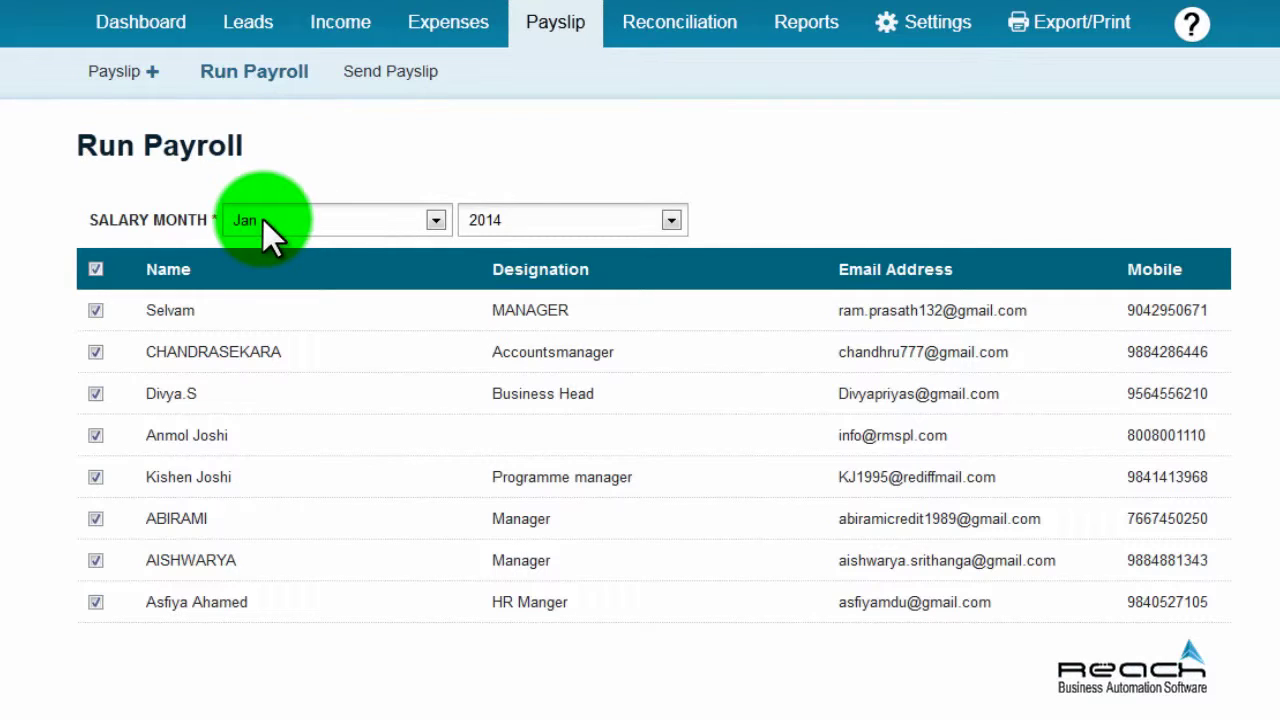
{"action": "left_click", "coordinate": [96, 437]}
{"action": "left_click", "coordinate": [435, 220]}
{"action": "left_click", "coordinate": [320, 460]}
{"action": "left_click", "coordinate": [684, 217]}
{"action": "left_click", "coordinate": [556, 430]}
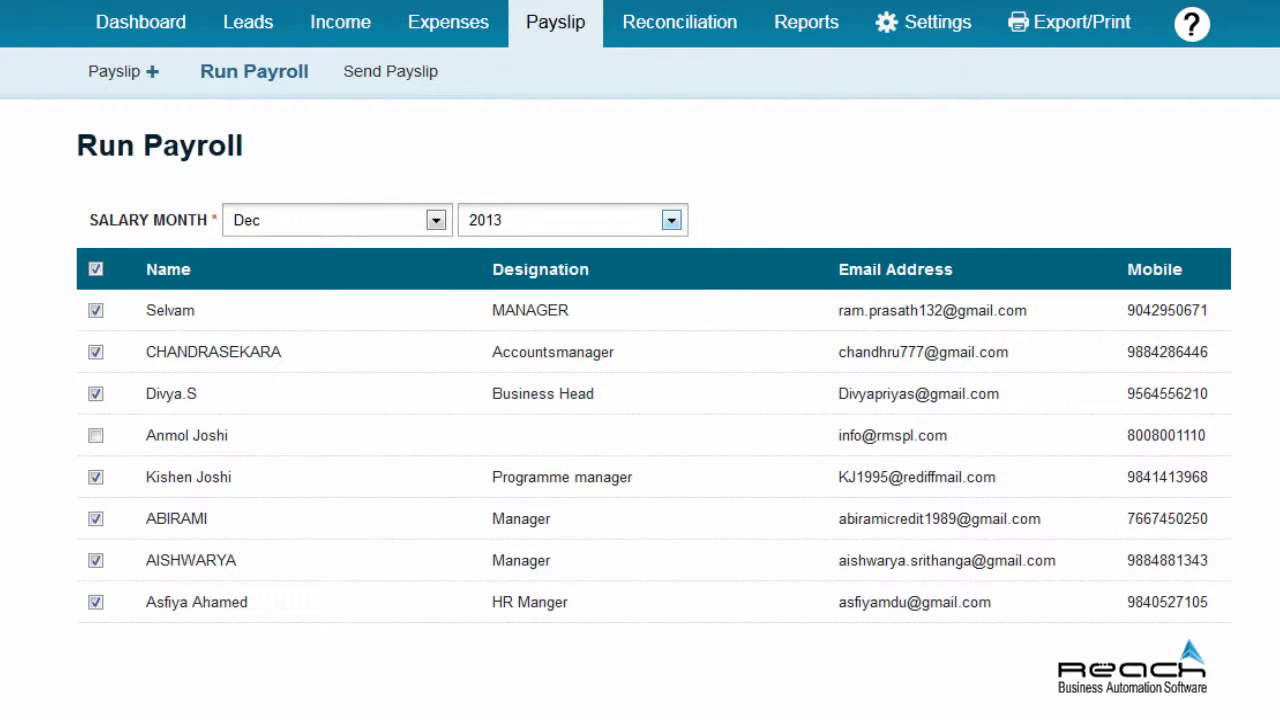
{"action": "scroll", "coordinate": [640, 400], "scroll_direction": "down", "scroll_amount": 5}
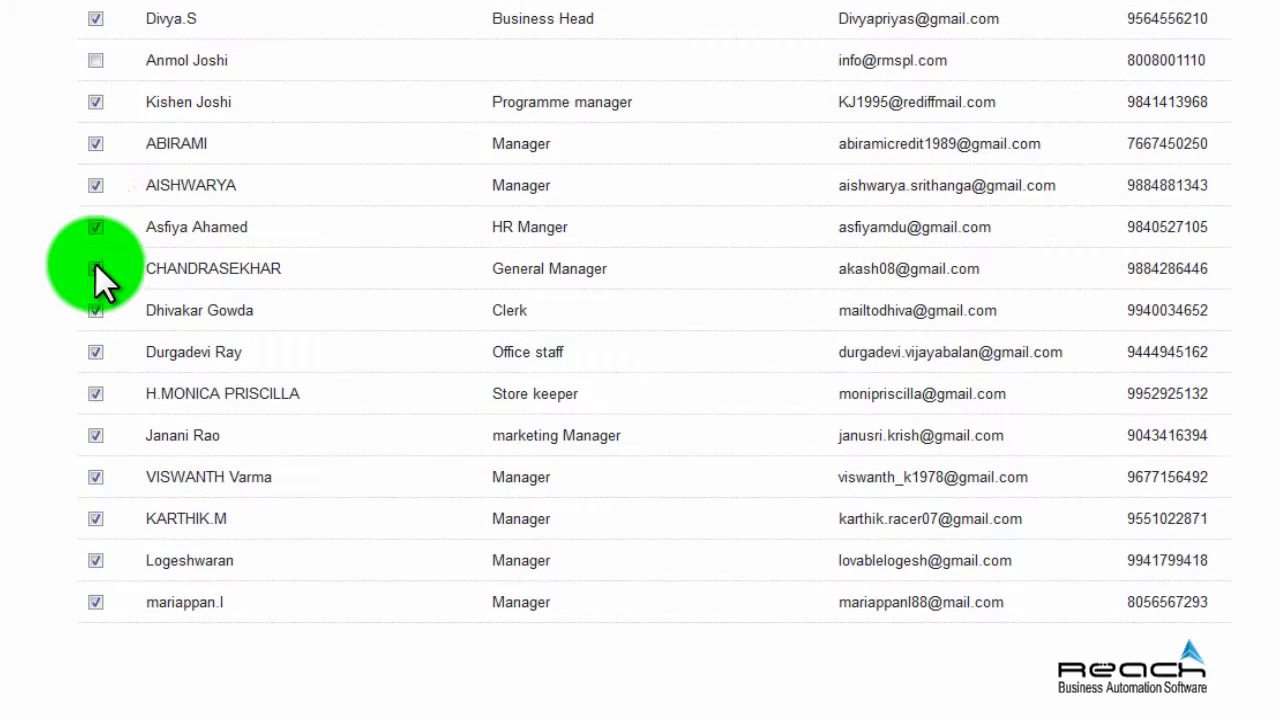
{"action": "scroll", "coordinate": [640, 320], "scroll_direction": "down", "scroll_amount": 1}
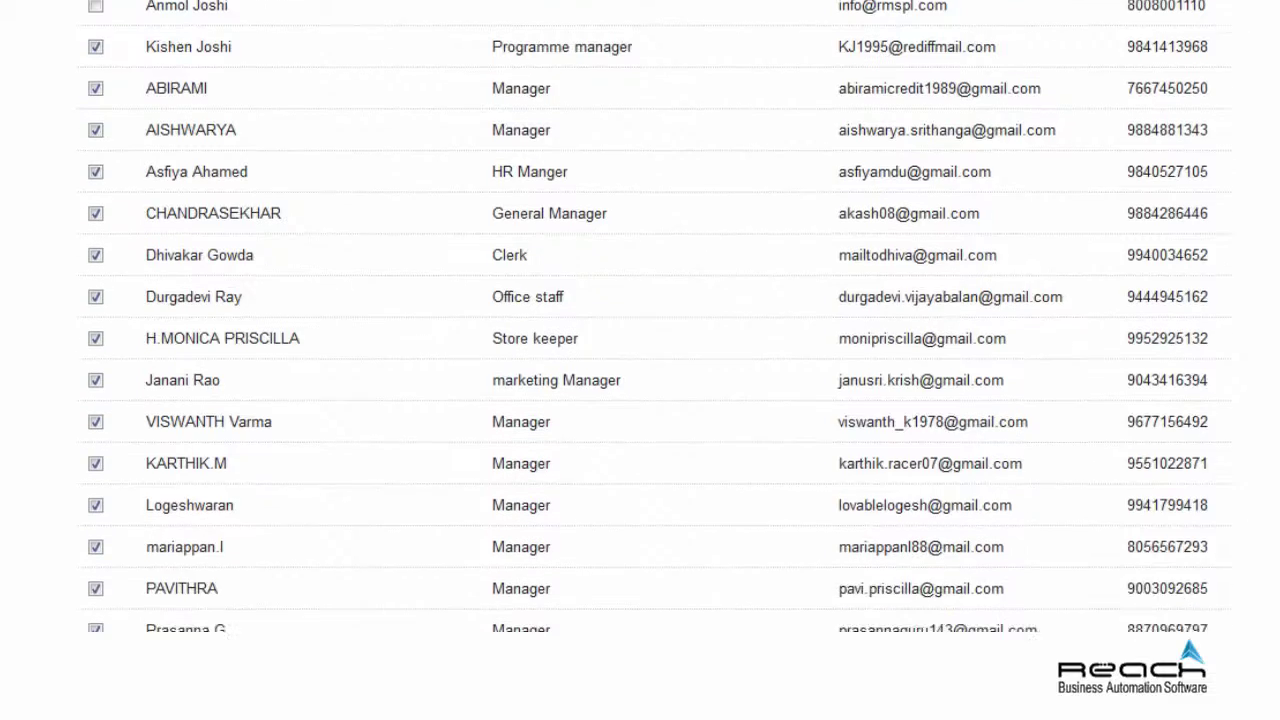
{"action": "scroll", "coordinate": [640, 320], "scroll_direction": "down", "scroll_amount": 5}
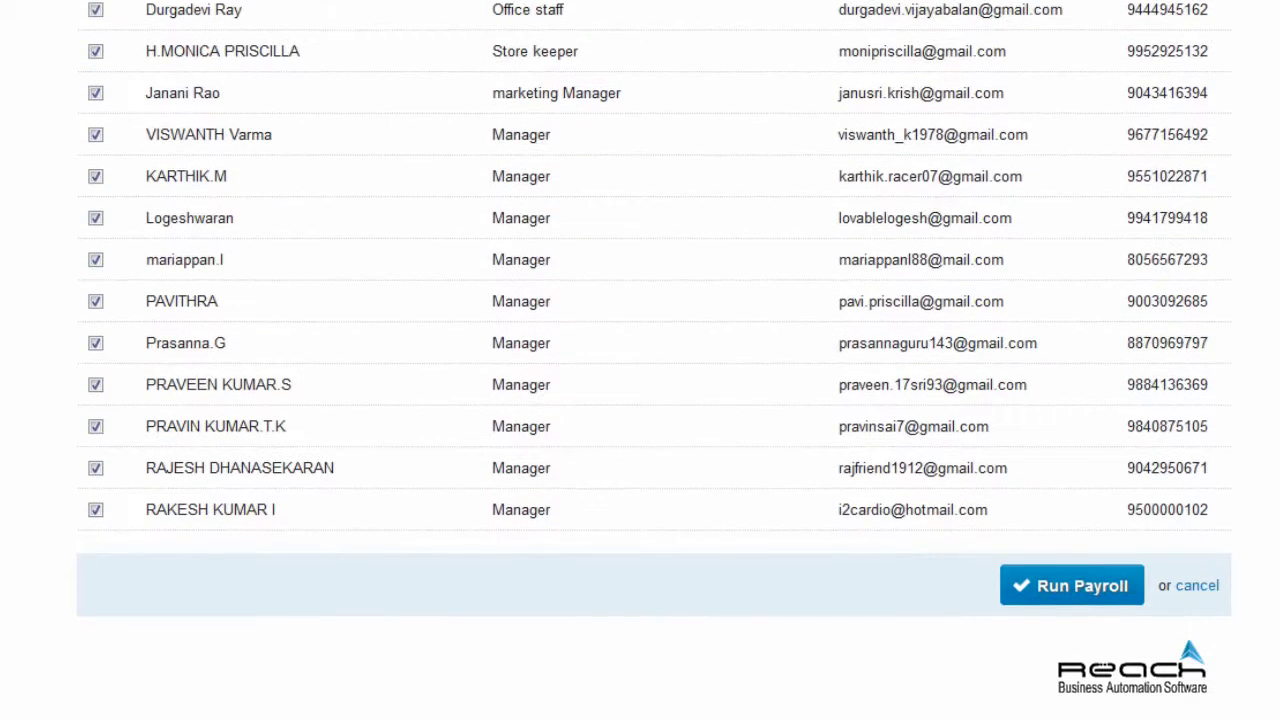
{"action": "left_click", "coordinate": [1041, 590]}
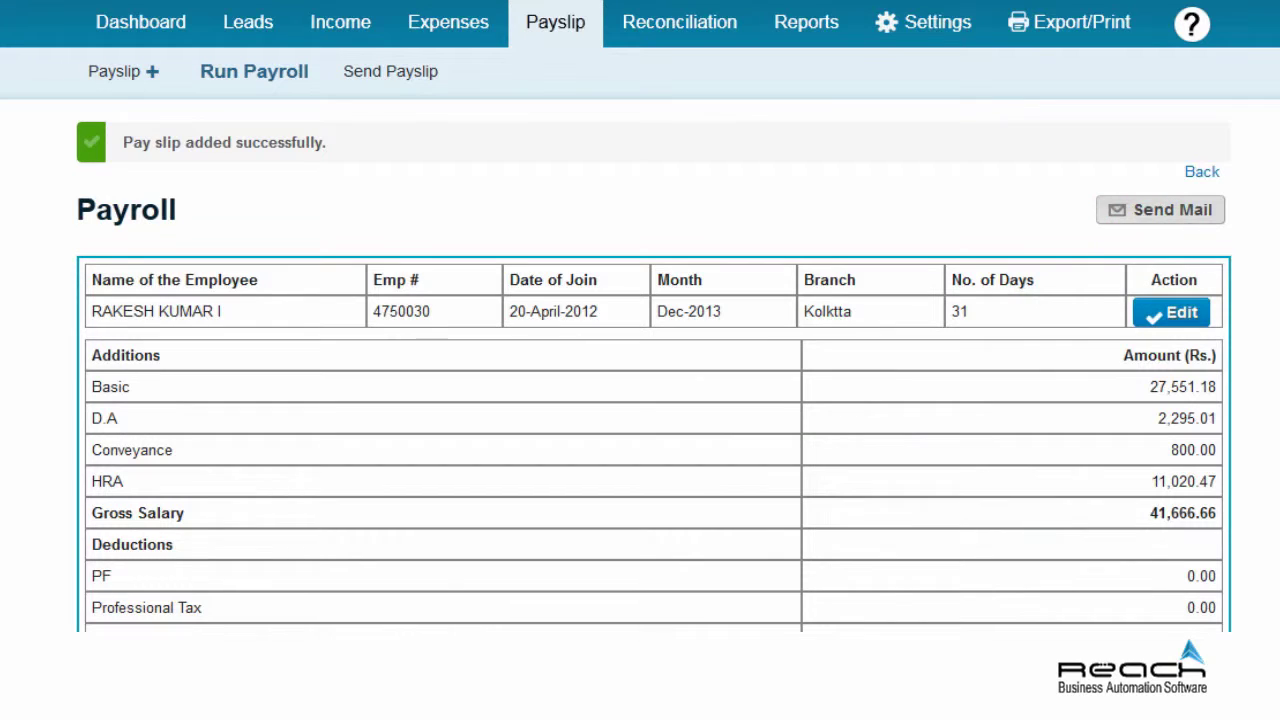
Step: Look over the generated Dec 2013 payslips and start a payment on the first one
{"action": "scroll", "coordinate": [640, 360], "scroll_direction": "down", "scroll_amount": 5}
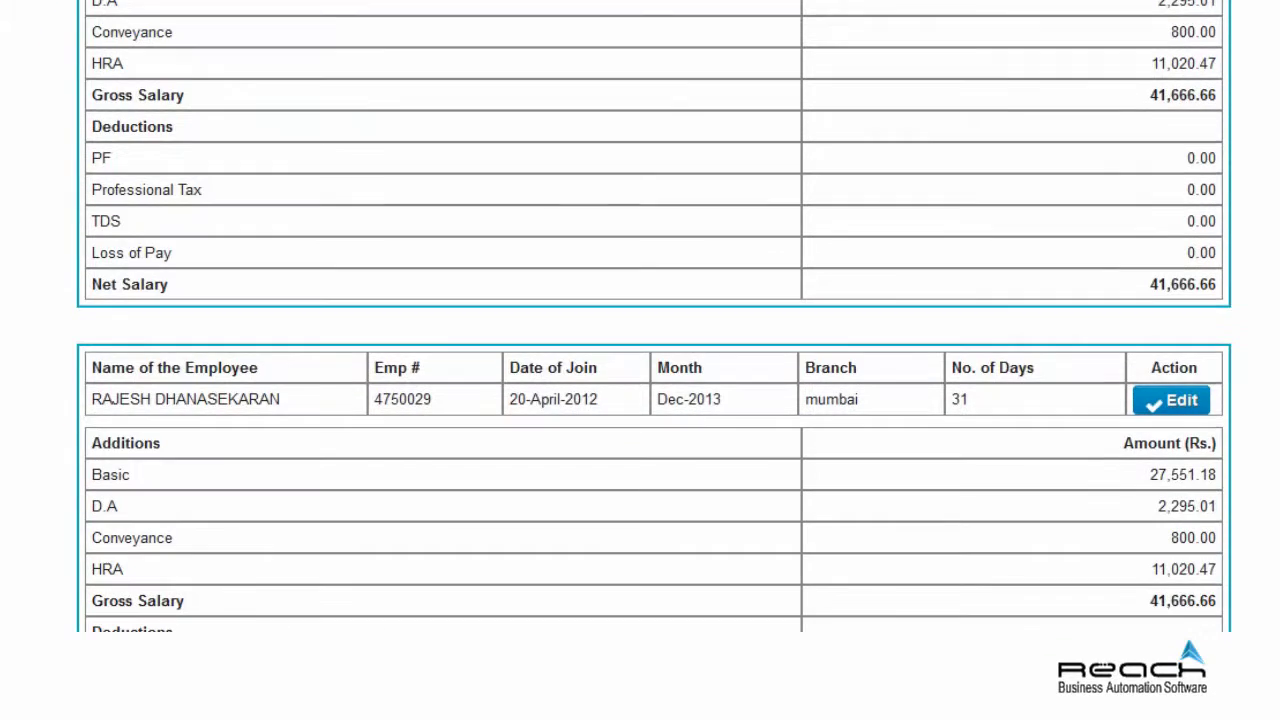
{"action": "scroll", "coordinate": [640, 360], "scroll_direction": "down", "scroll_amount": 4}
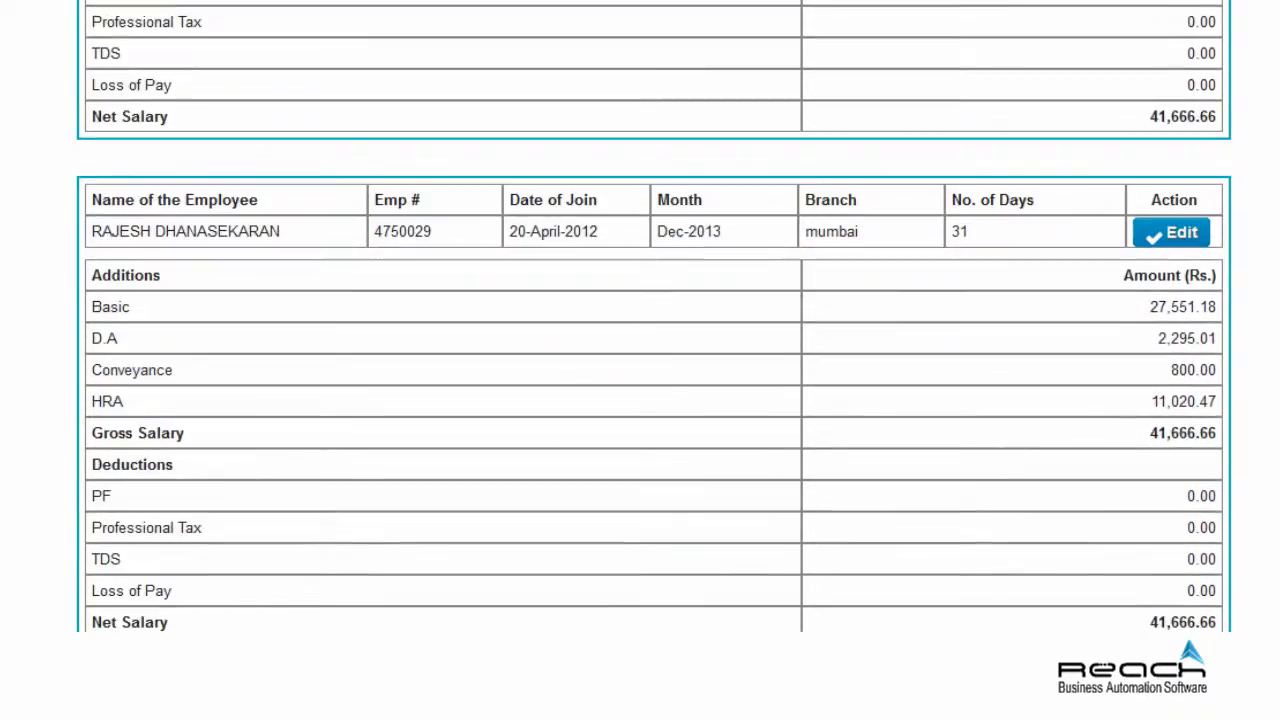
{"action": "scroll", "coordinate": [640, 360], "scroll_direction": "down", "scroll_amount": 7}
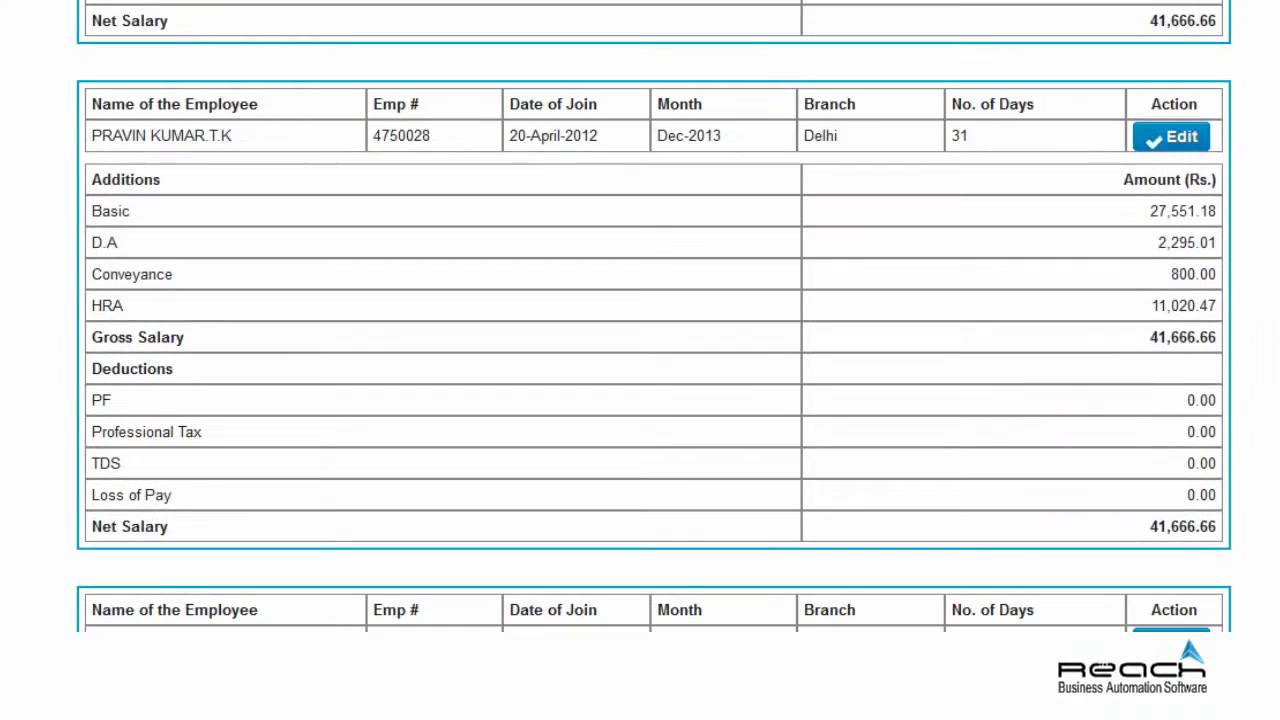
{"action": "scroll", "coordinate": [640, 360], "scroll_direction": "down", "scroll_amount": 7}
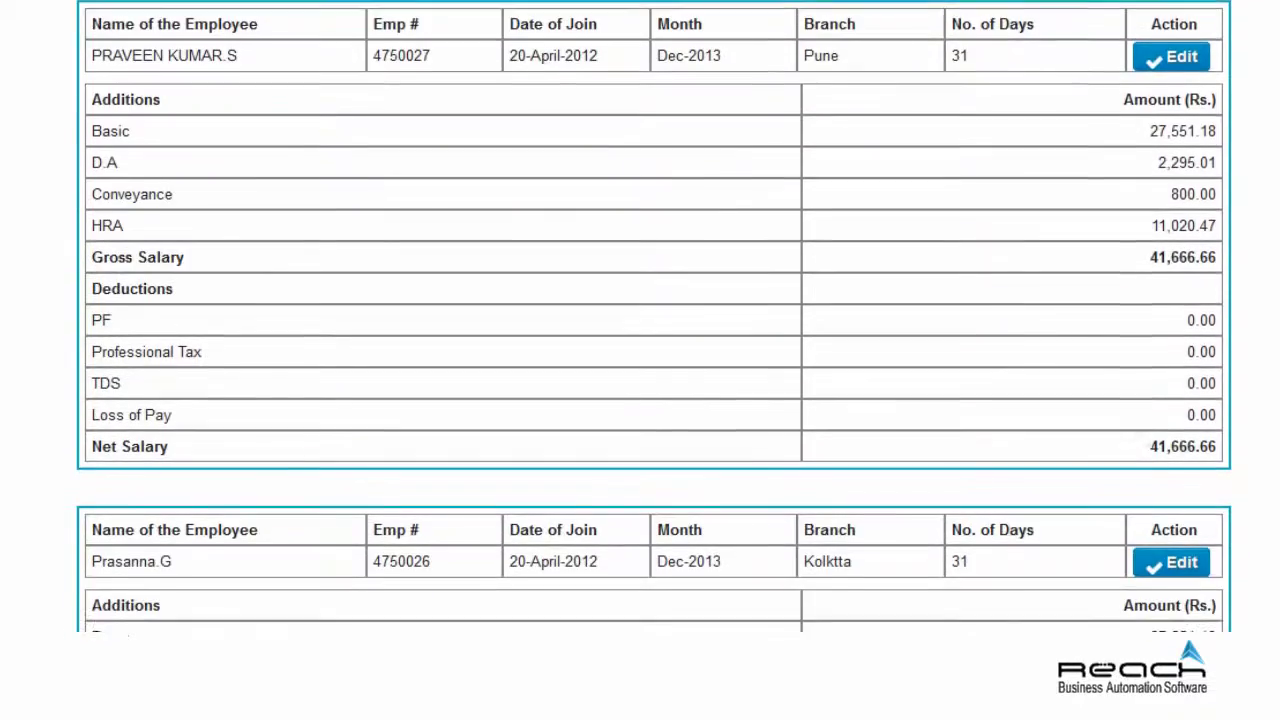
{"action": "scroll", "coordinate": [640, 360], "scroll_direction": "down", "scroll_amount": 6}
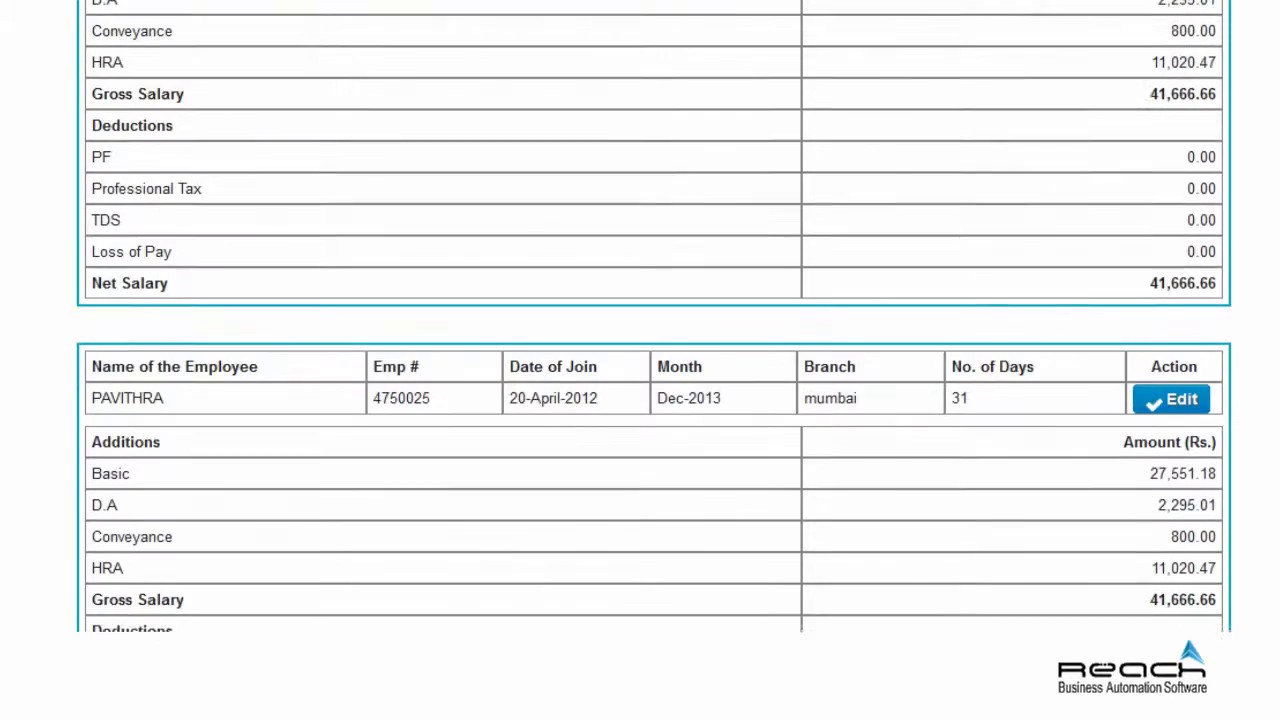
{"action": "scroll", "coordinate": [640, 360], "scroll_direction": "up", "scroll_amount": 17}
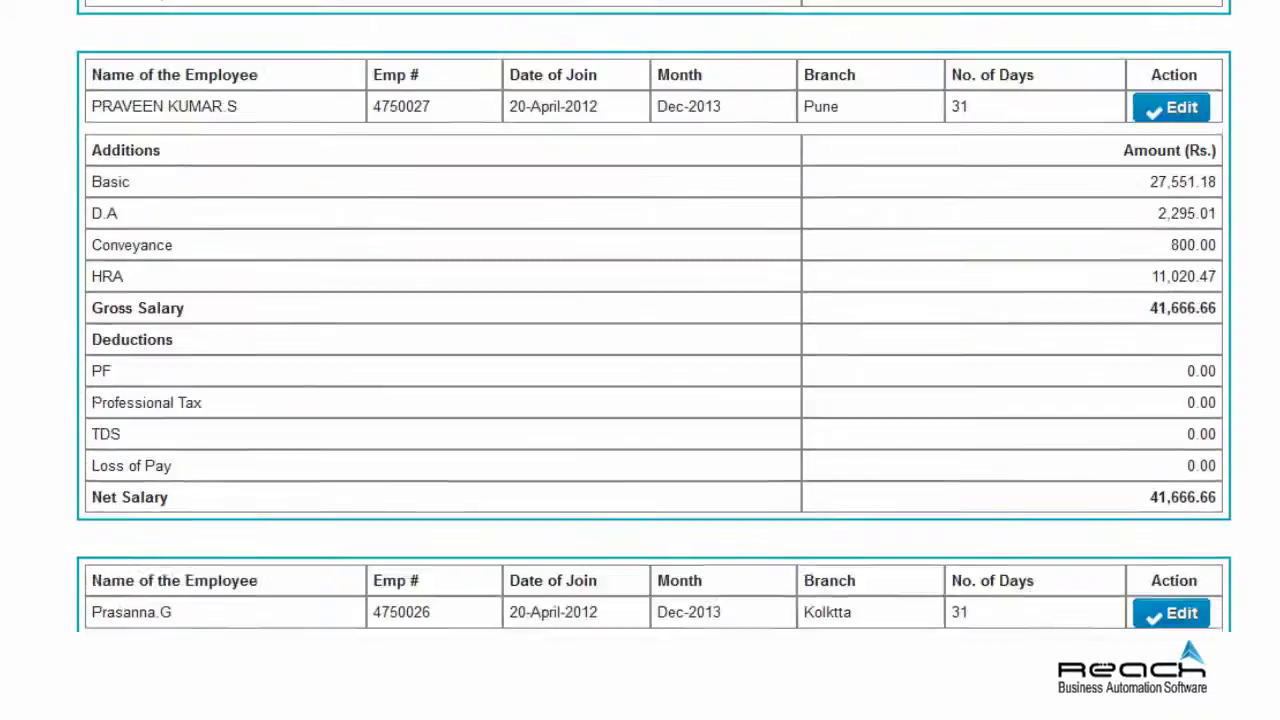
{"action": "scroll", "coordinate": [640, 360], "scroll_direction": "up", "scroll_amount": 10}
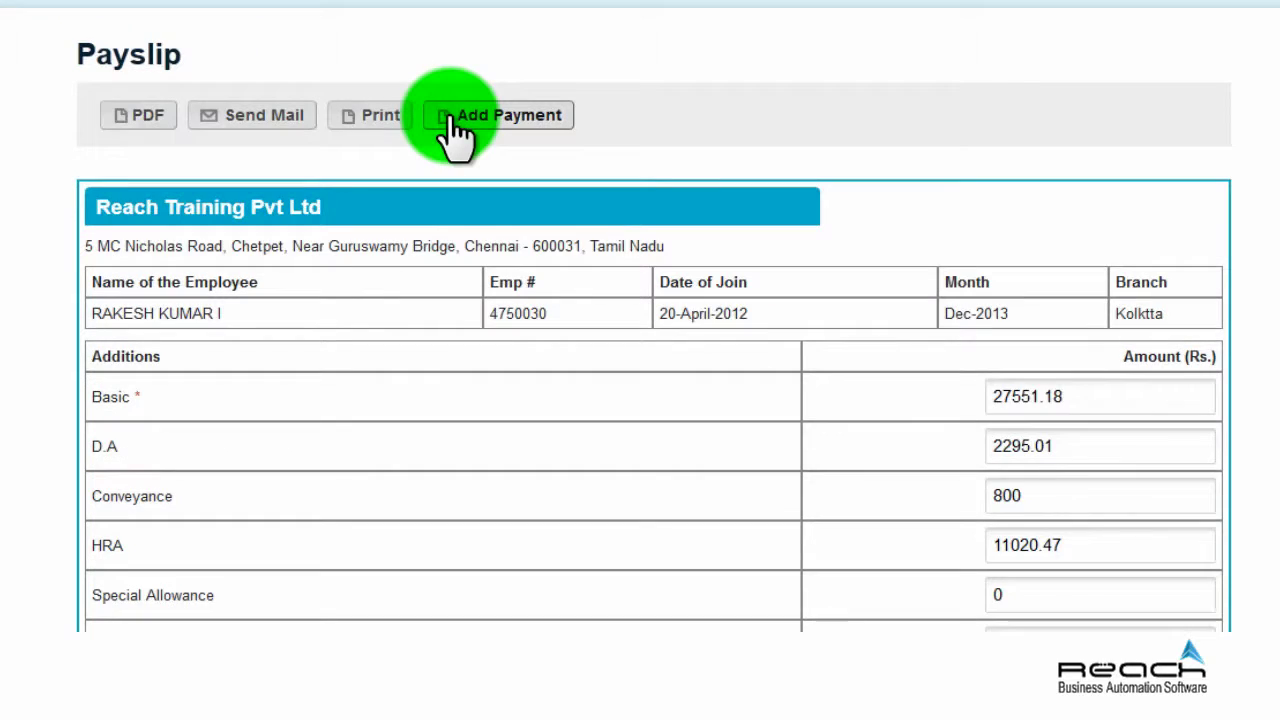
{"action": "left_click", "coordinate": [455, 128]}
Step: Save a 41667 payment dated 02/01/2014 via State Bank of India with note 'Full salary'
{"action": "left_click", "coordinate": [567, 184]}
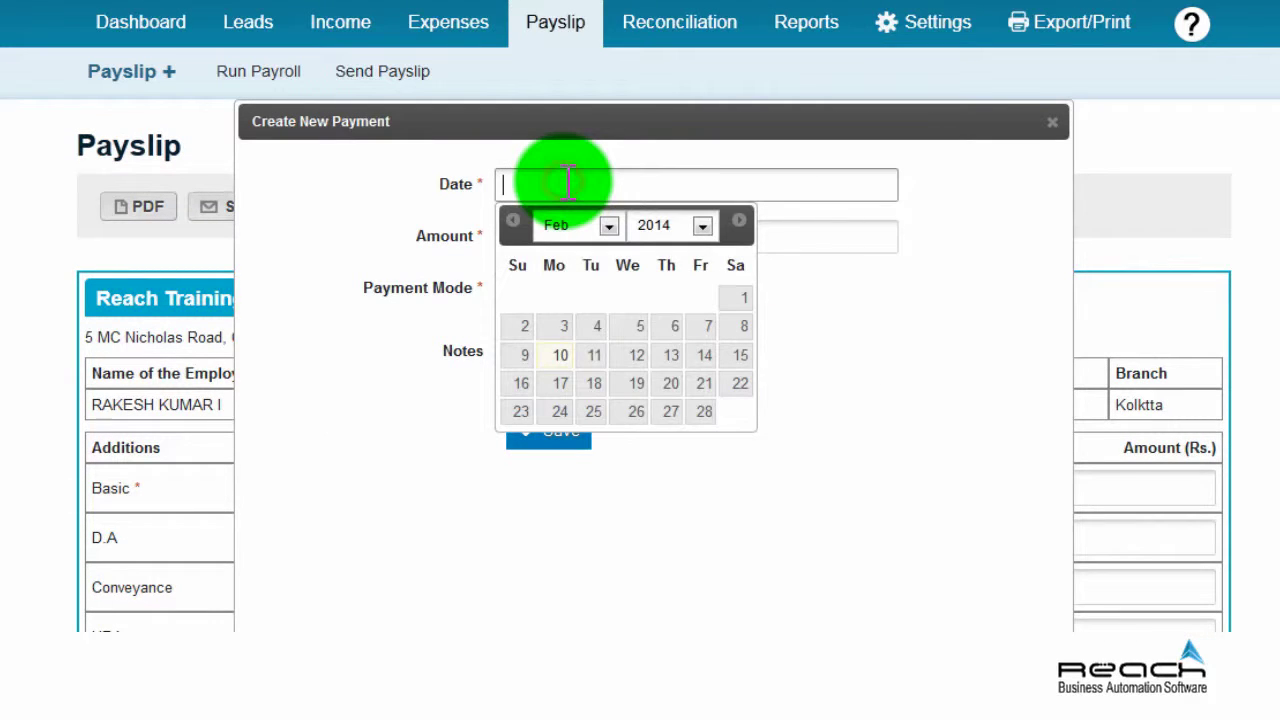
{"action": "left_click", "coordinate": [607, 224]}
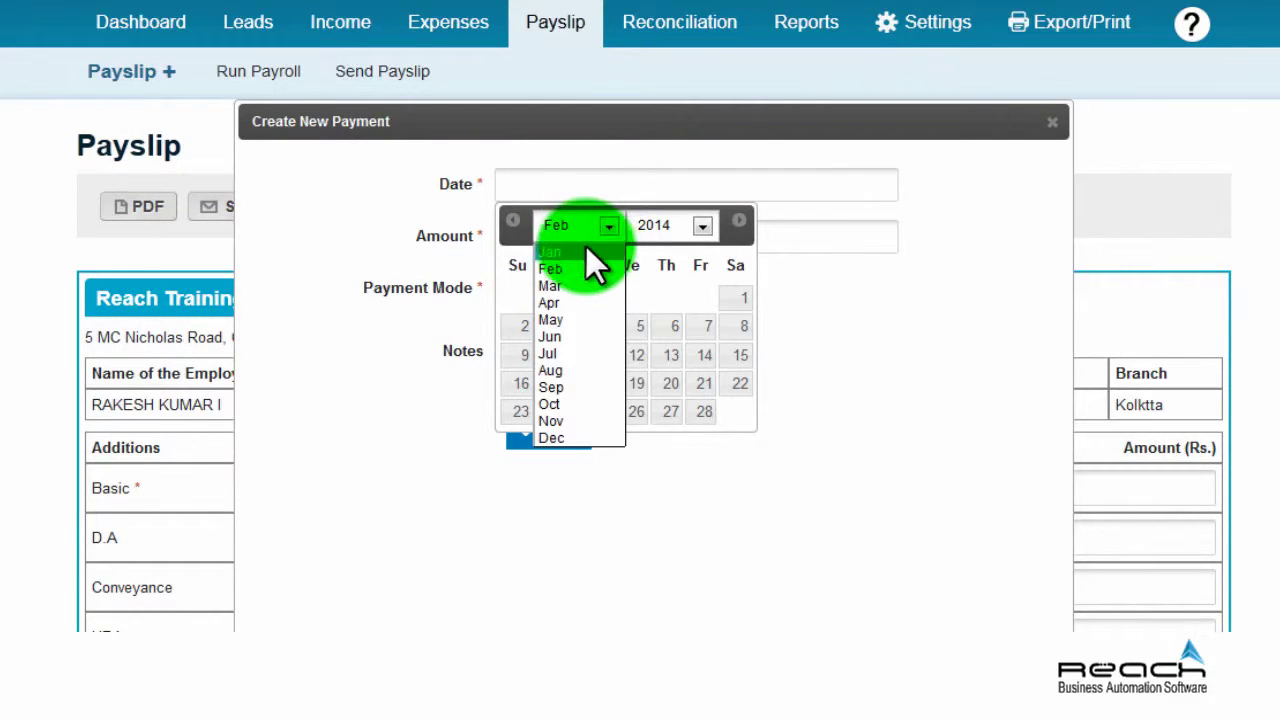
{"action": "left_click", "coordinate": [574, 250]}
{"action": "left_click", "coordinate": [665, 297]}
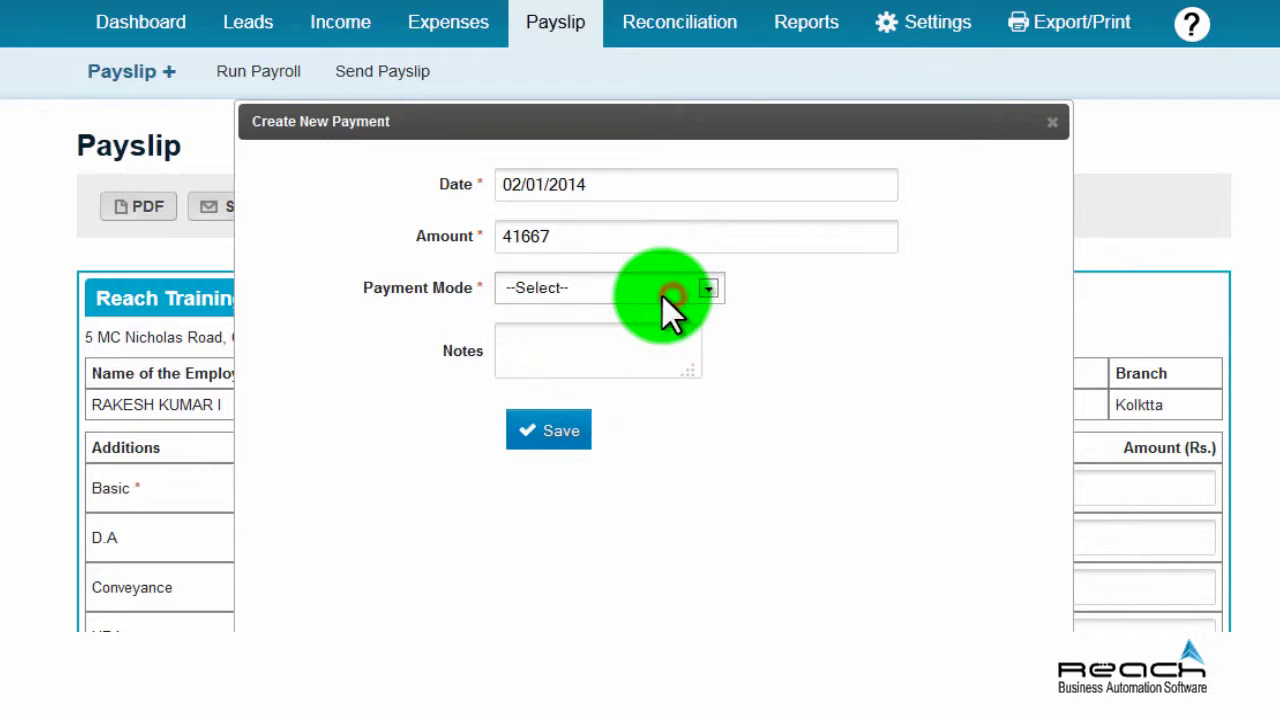
{"action": "left_click", "coordinate": [707, 288]}
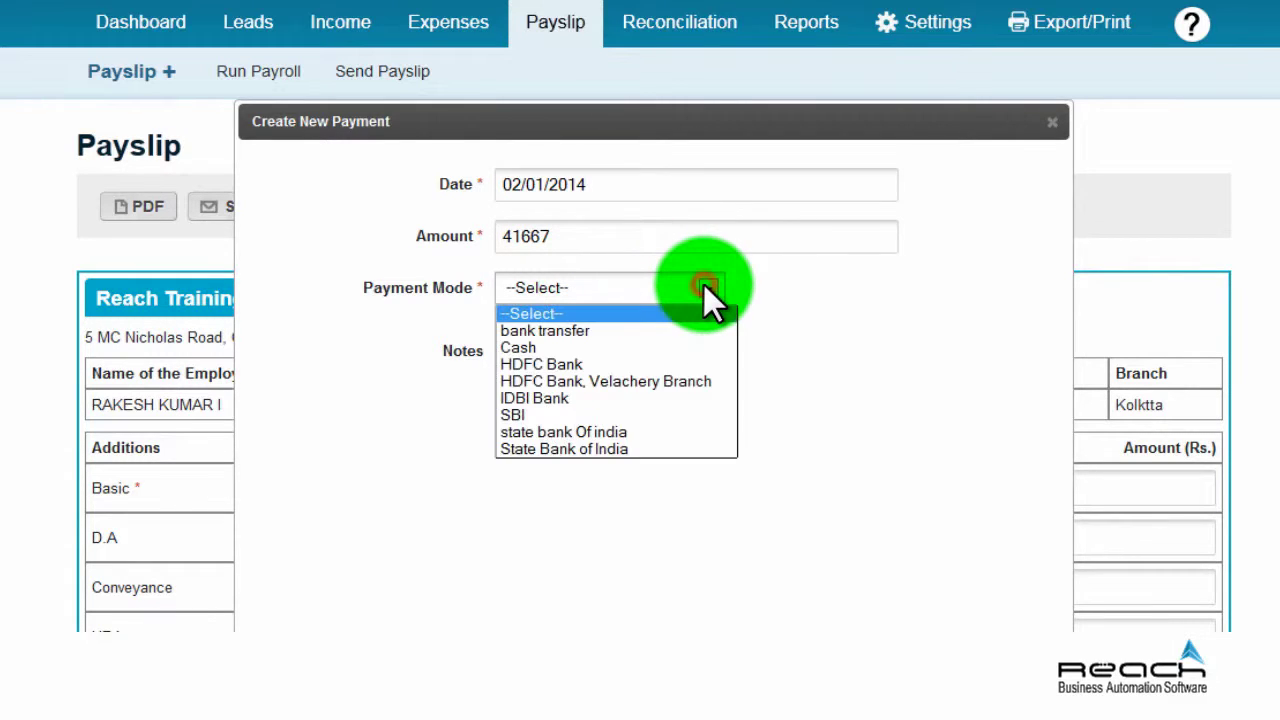
{"action": "left_click", "coordinate": [652, 447]}
{"action": "left_click", "coordinate": [597, 352]}
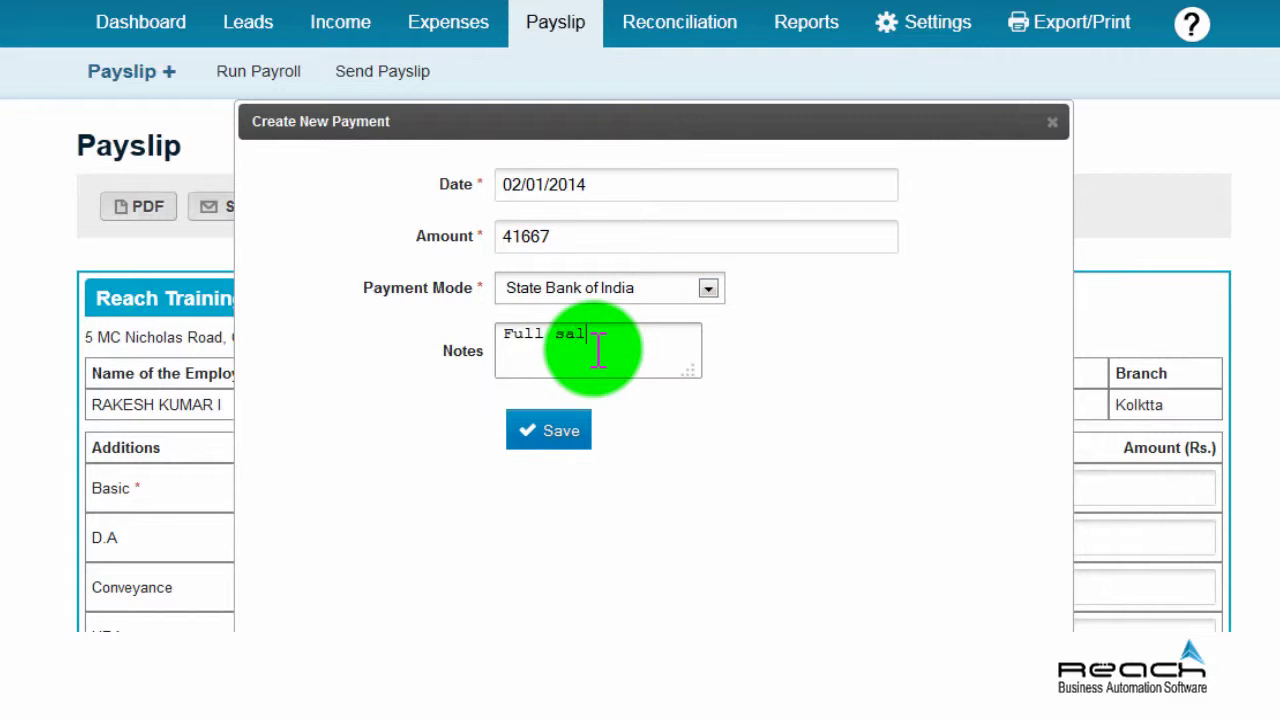
{"action": "type", "text": "Full salary"}
{"action": "left_click", "coordinate": [548, 429]}
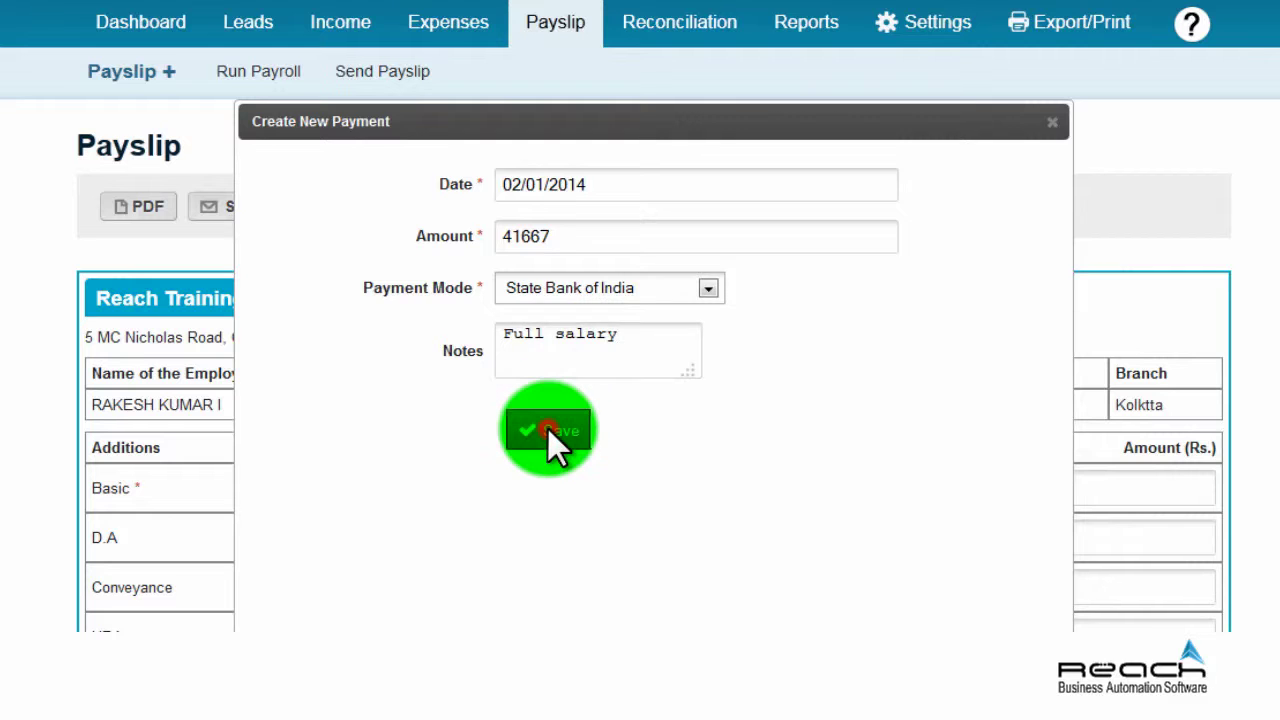
{"action": "scroll", "coordinate": [548, 429], "scroll_direction": "down", "scroll_amount": 10}
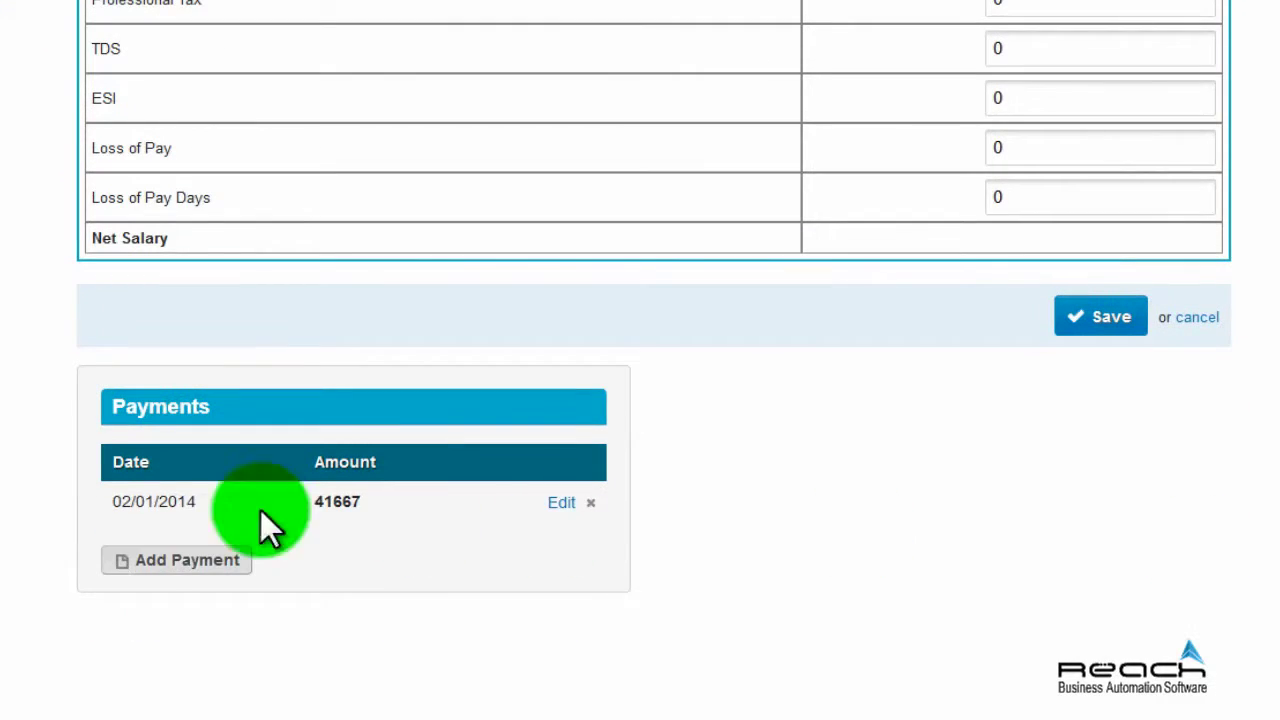
Step: Give the next employee's Dec-2013 payslip a 2500 TDS deduction and save it
{"action": "left_click", "coordinate": [560, 503]}
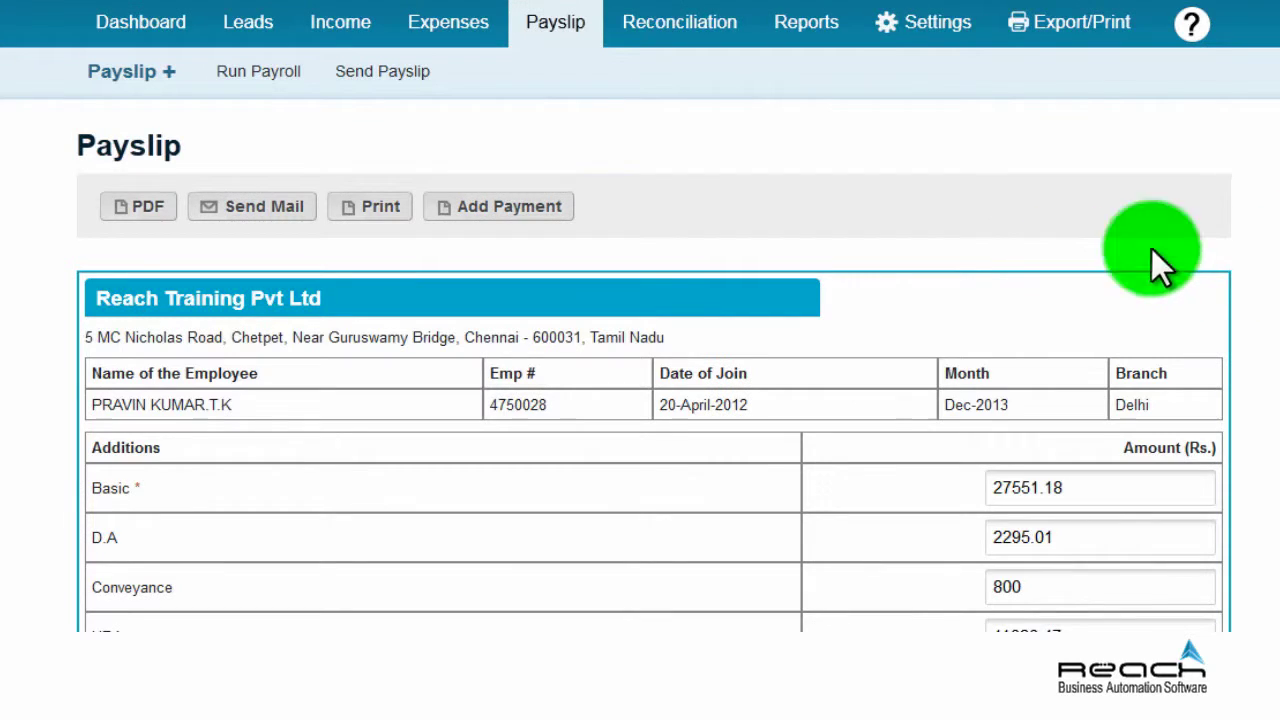
{"action": "scroll", "coordinate": [640, 400], "scroll_direction": "down", "scroll_amount": 3}
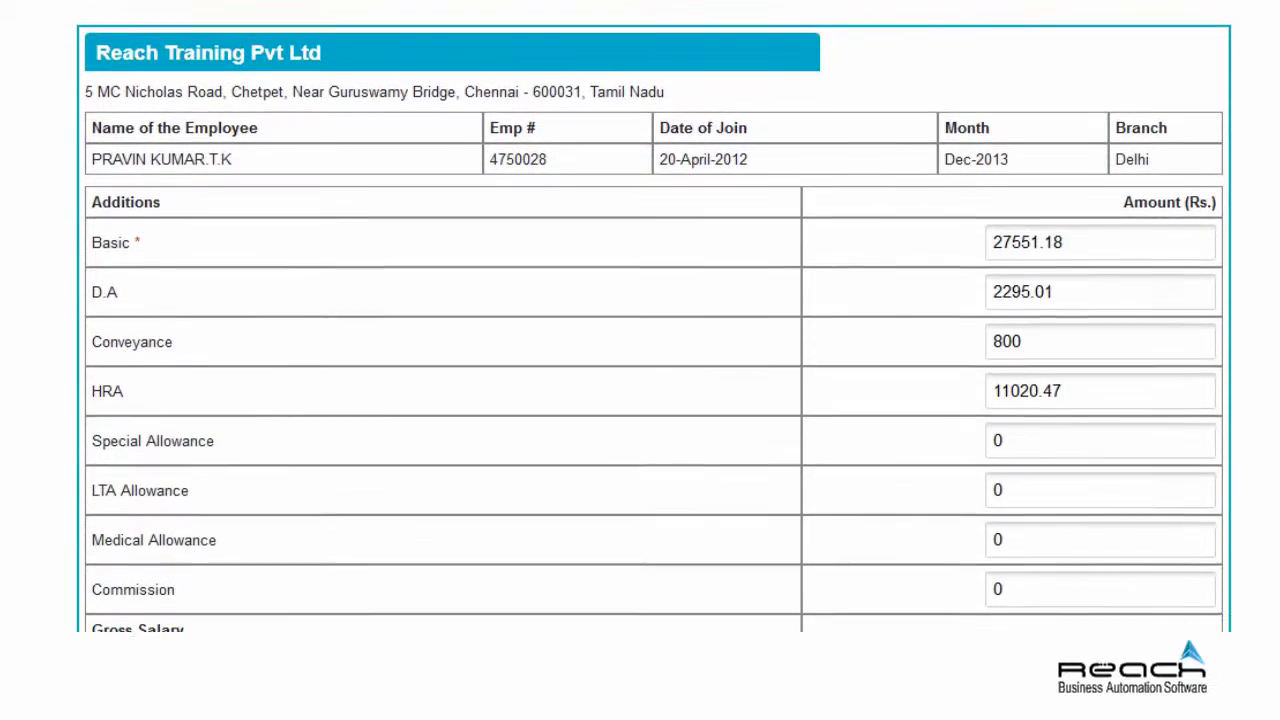
{"action": "scroll", "coordinate": [640, 400], "scroll_direction": "down", "scroll_amount": 3}
{"action": "left_click", "coordinate": [1013, 535]}
{"action": "left_click", "coordinate": [1031, 578]}
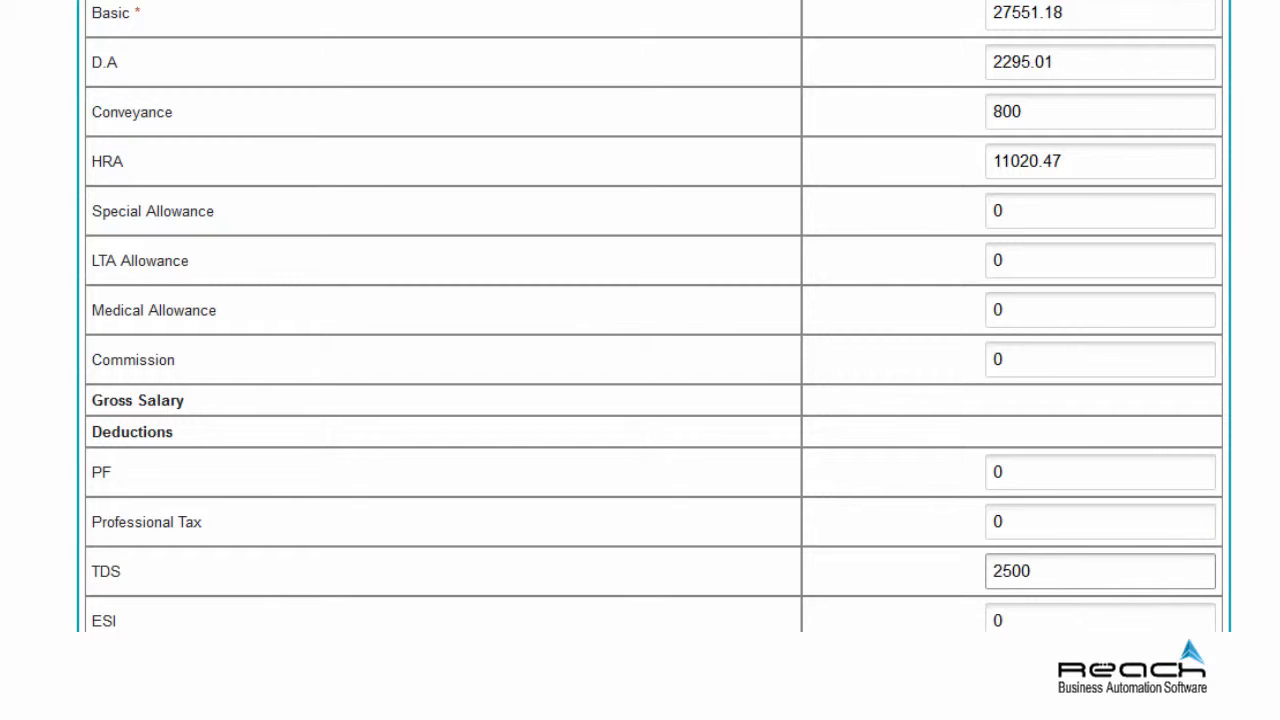
{"action": "scroll", "coordinate": [640, 360], "scroll_direction": "down", "scroll_amount": 3}
{"action": "left_click", "coordinate": [1100, 602]}
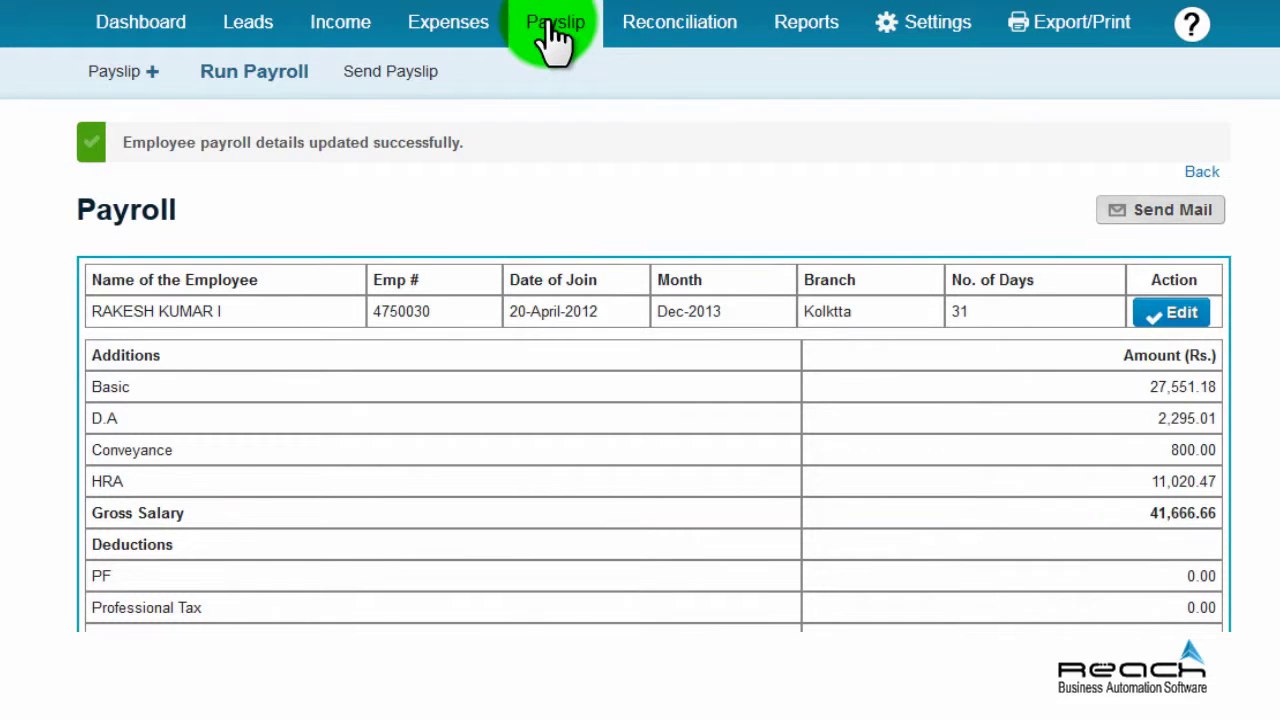
{"action": "left_click", "coordinate": [548, 24]}
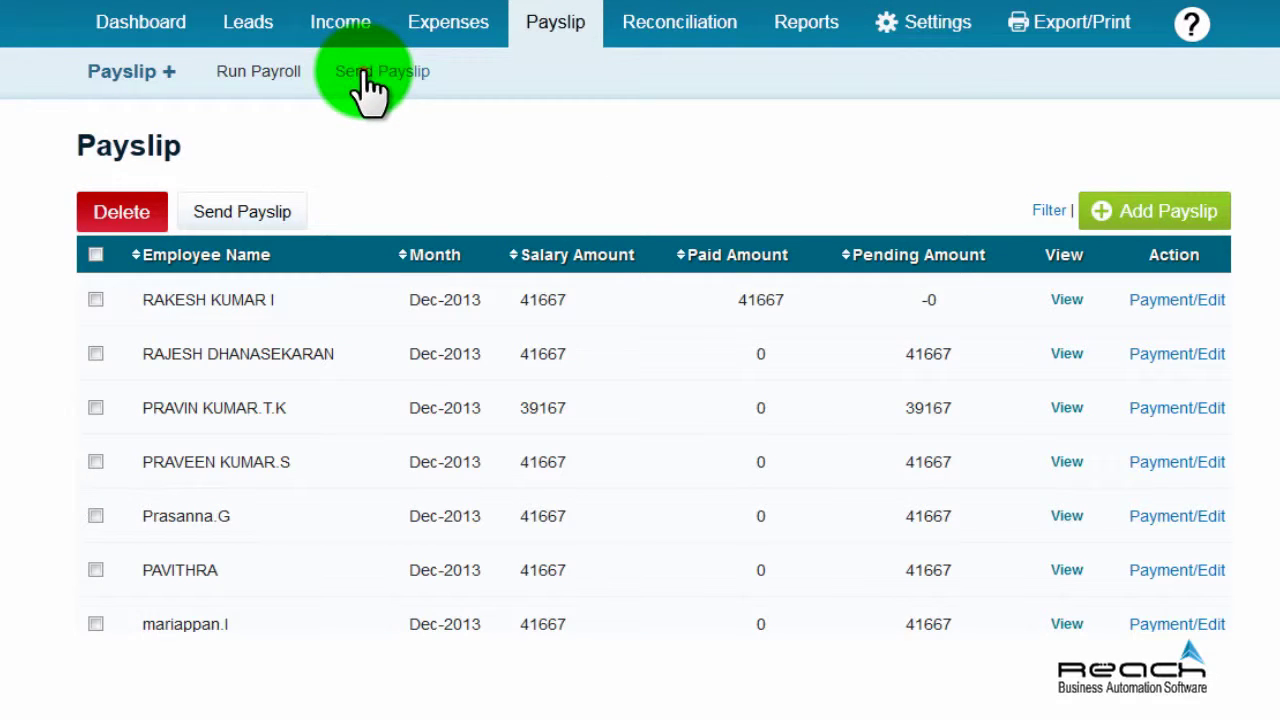
Step: Load the Dec 2013 payslips on the Send Payslip page
{"action": "left_click", "coordinate": [365, 75]}
{"action": "left_click", "coordinate": [445, 222]}
{"action": "left_click", "coordinate": [368, 463]}
{"action": "left_click", "coordinate": [680, 220]}
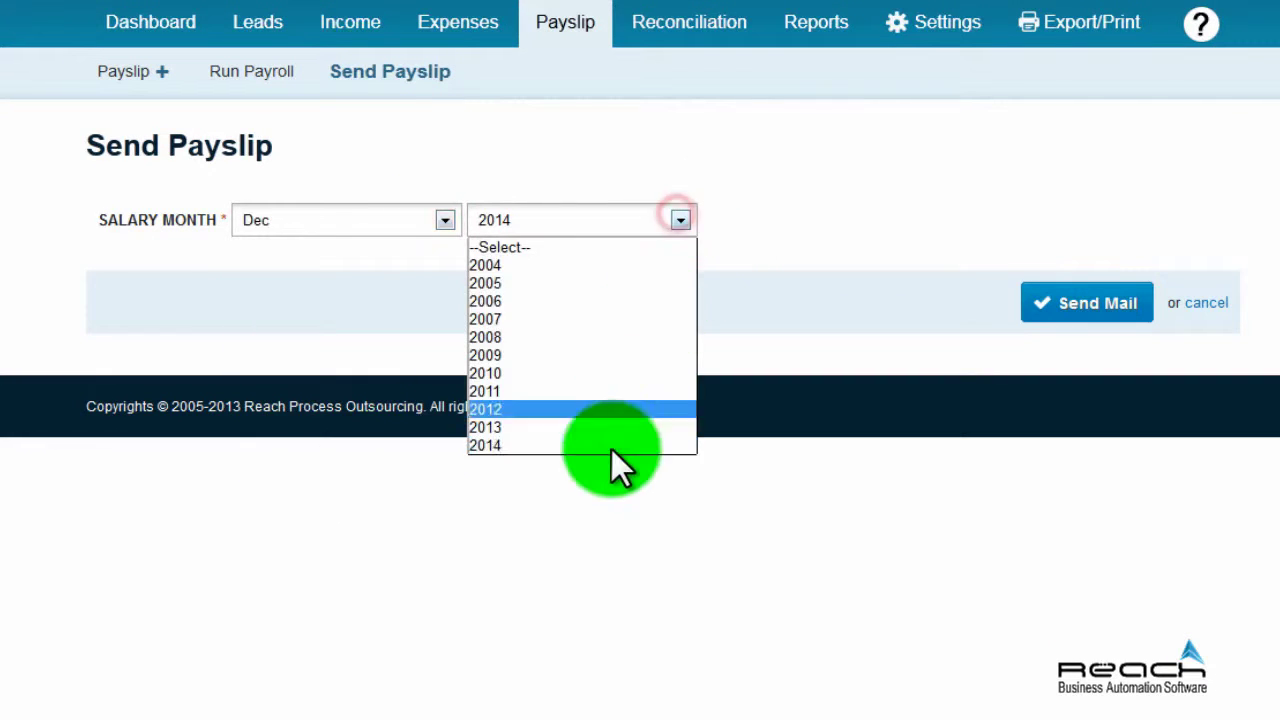
{"action": "left_click", "coordinate": [587, 424]}
{"action": "left_click", "coordinate": [1068, 303]}
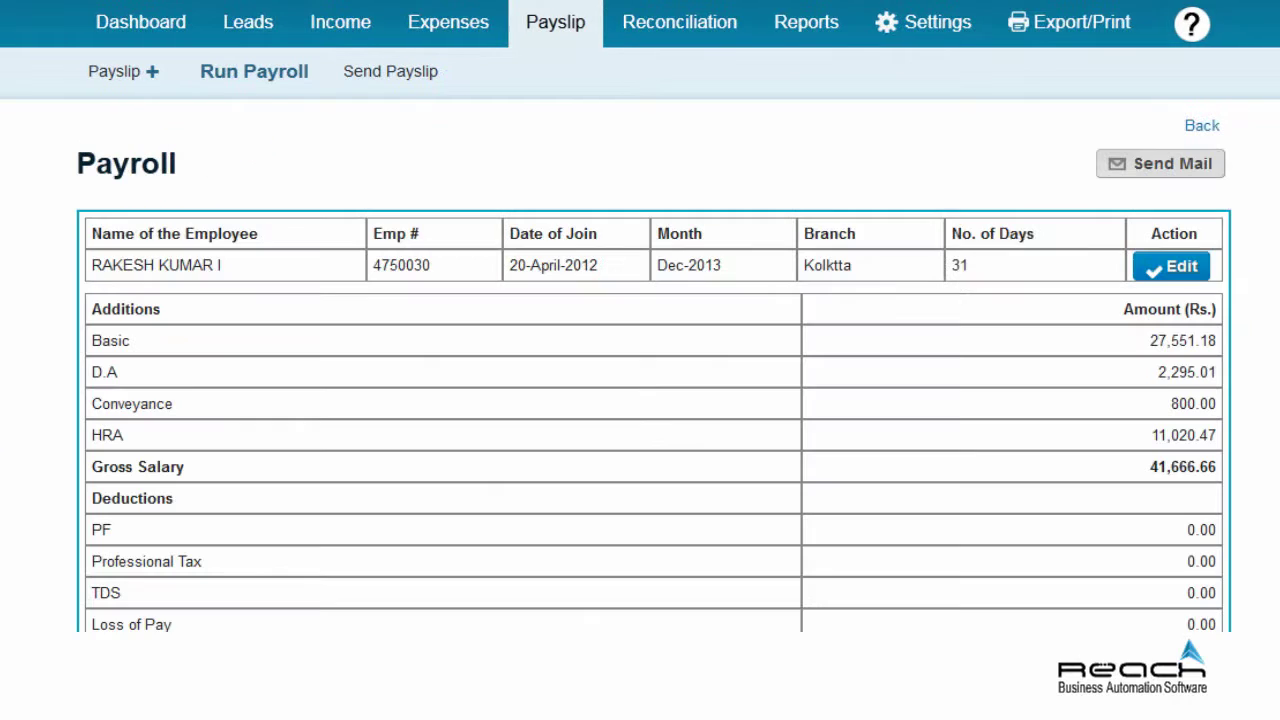
{"action": "scroll", "coordinate": [640, 360], "scroll_direction": "down", "scroll_amount": 3}
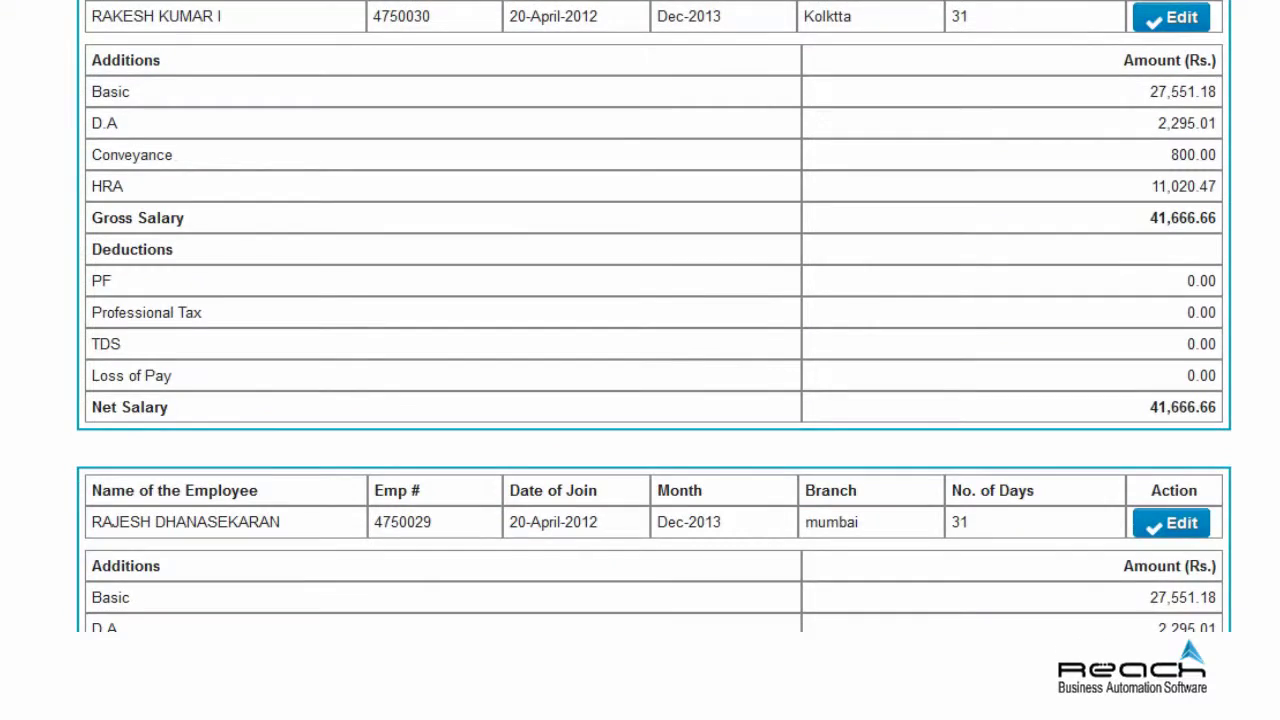
{"action": "scroll", "coordinate": [640, 360], "scroll_direction": "up", "scroll_amount": 3}
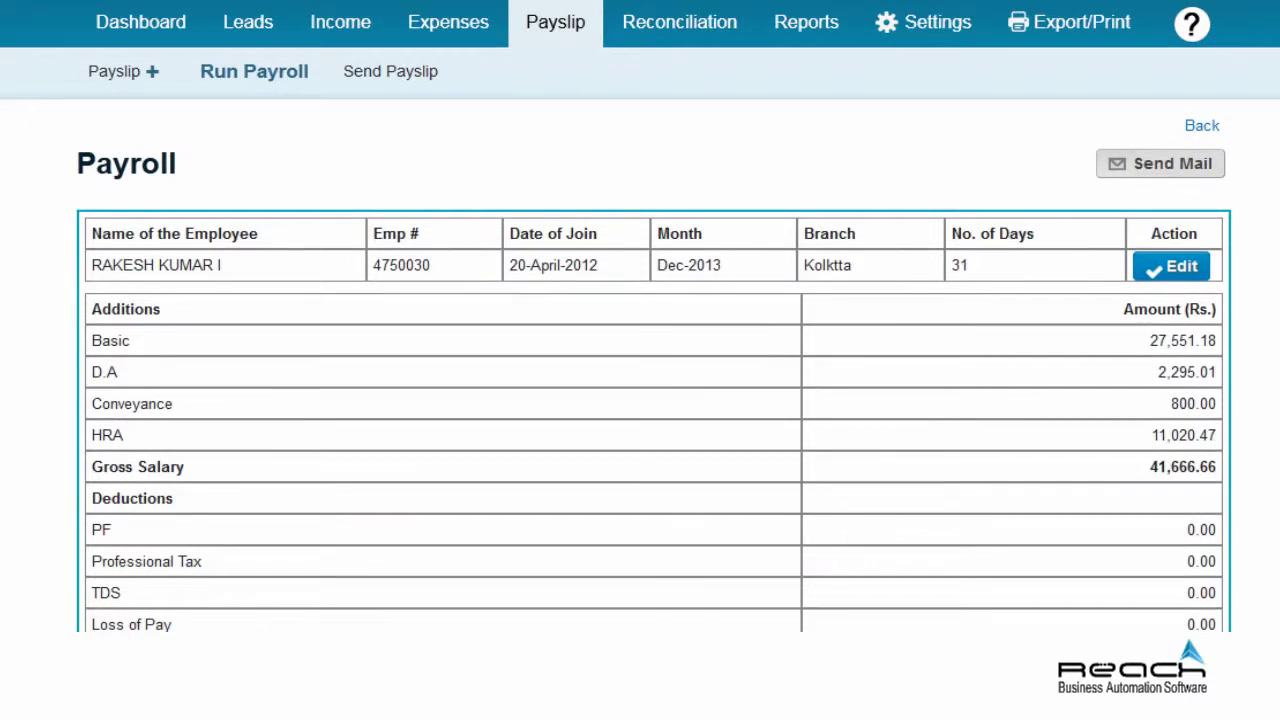
Step: Mail the payslips with subject 'Dec Salary Slip' and a short covering message
{"action": "left_click", "coordinate": [1168, 167]}
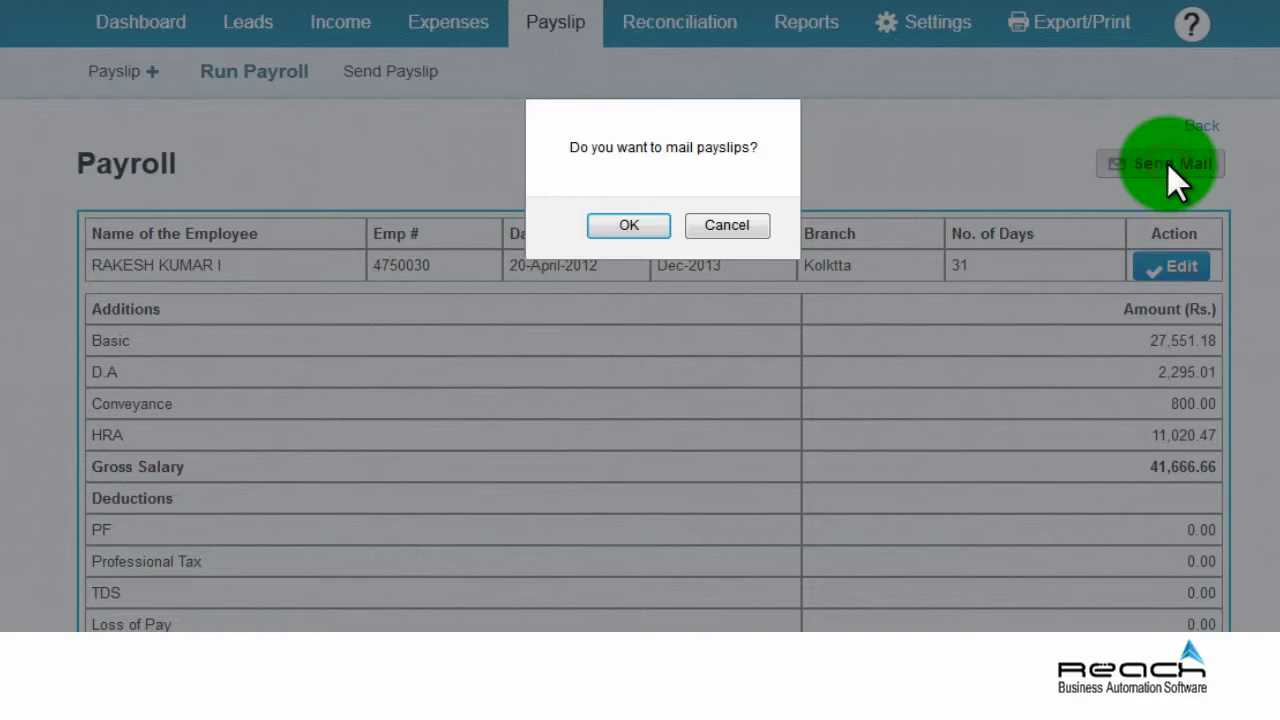
{"action": "left_click", "coordinate": [606, 225]}
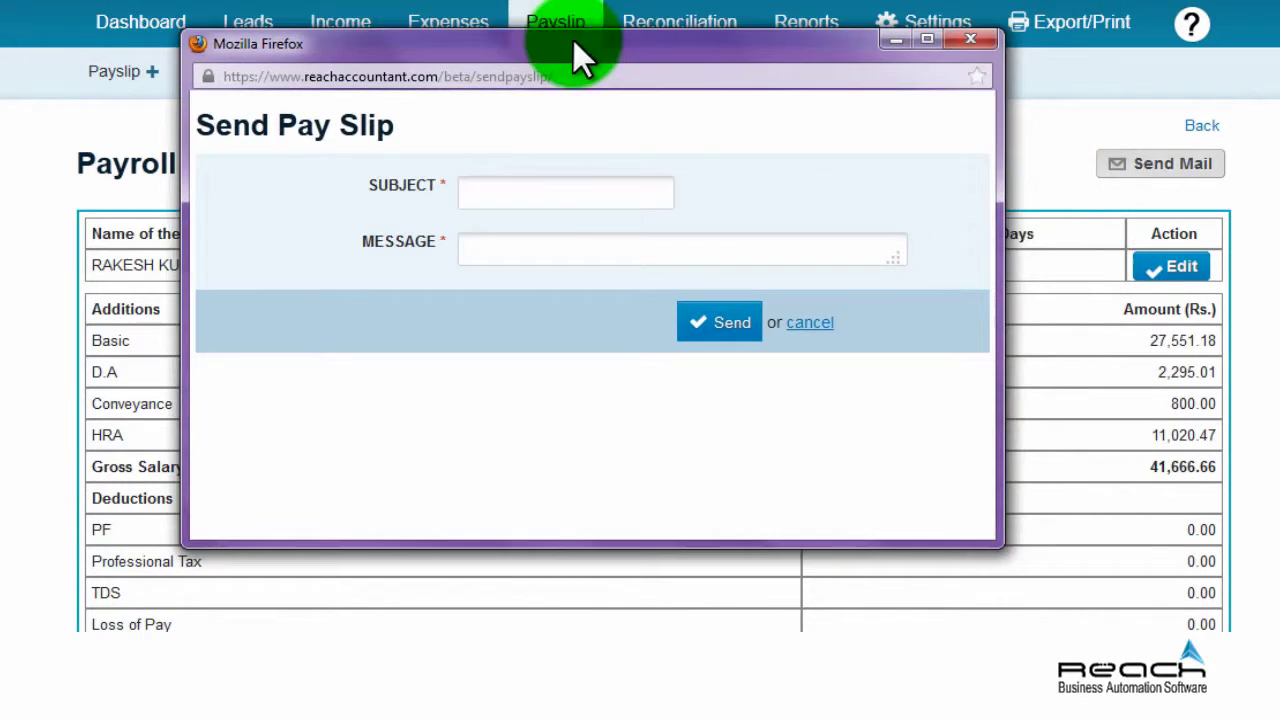
{"action": "left_click", "coordinate": [543, 197]}
{"action": "type", "text": "Dec"}
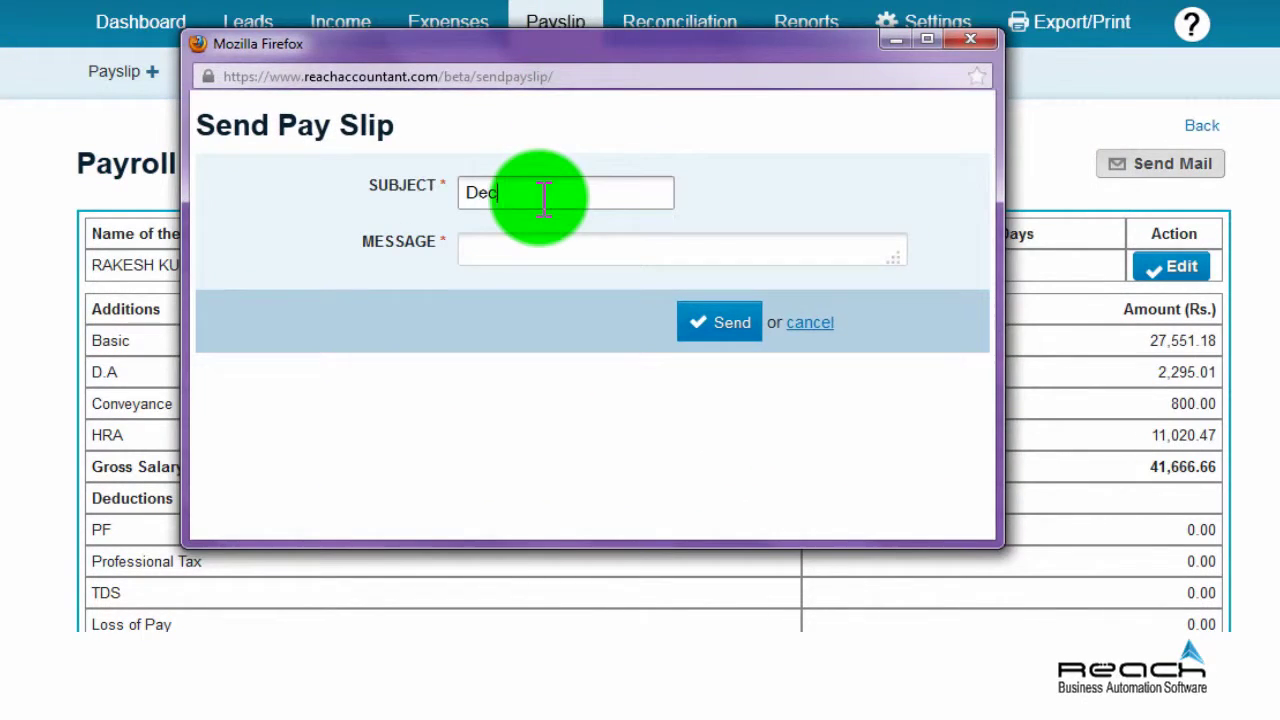
{"action": "type", "text": " Salary Slip"}
{"action": "left_click", "coordinate": [527, 243]}
{"action": "type", "text": "Dear Staff ,"}
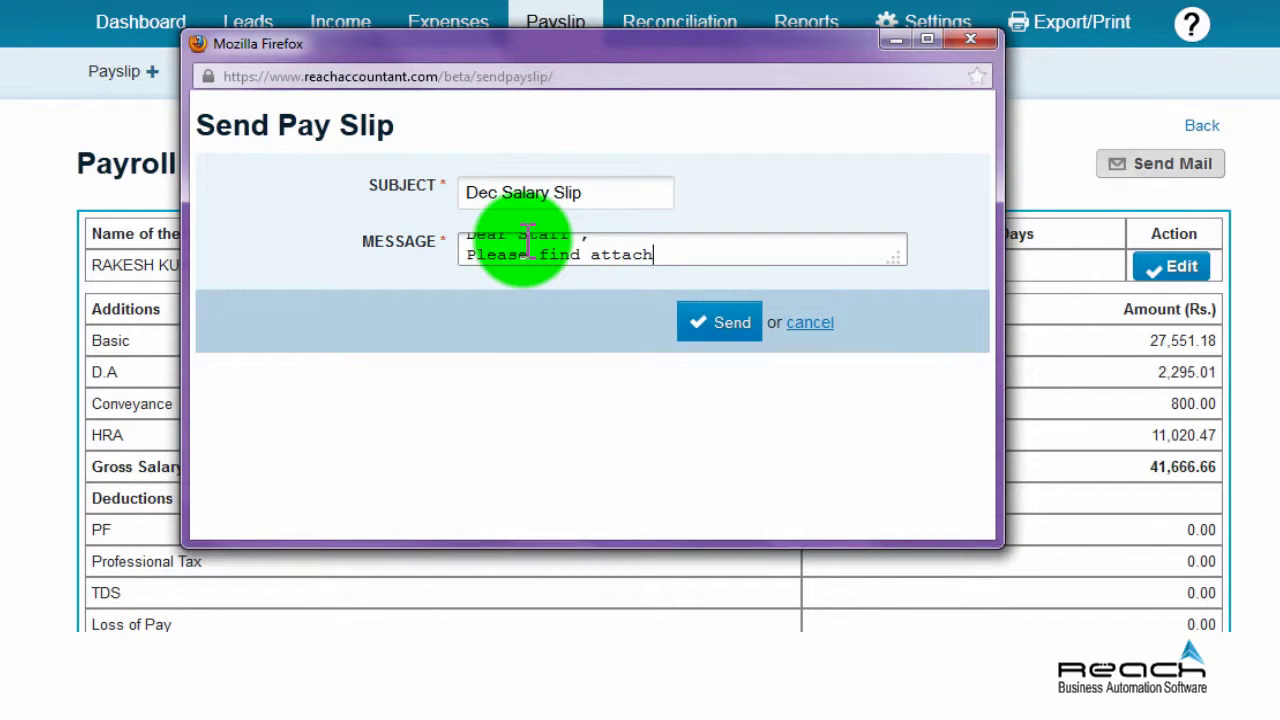
{"action": "type", "text": "p"}
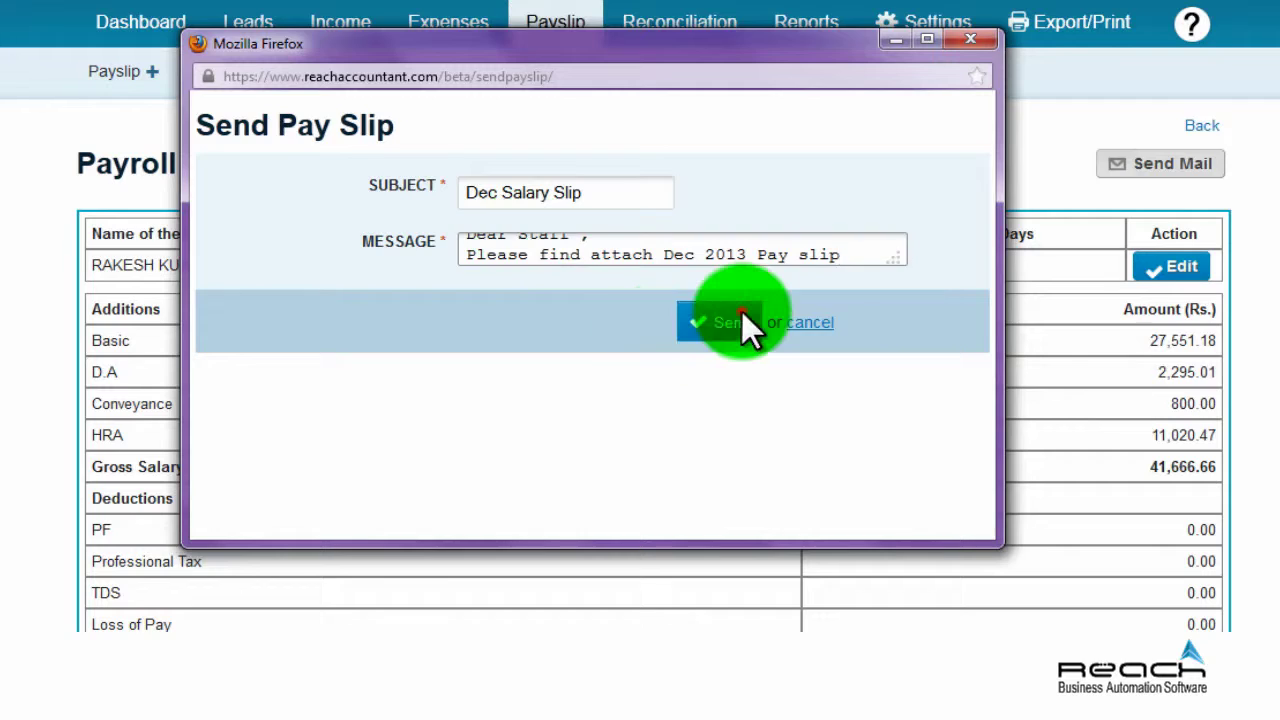
{"action": "left_click", "coordinate": [749, 323]}
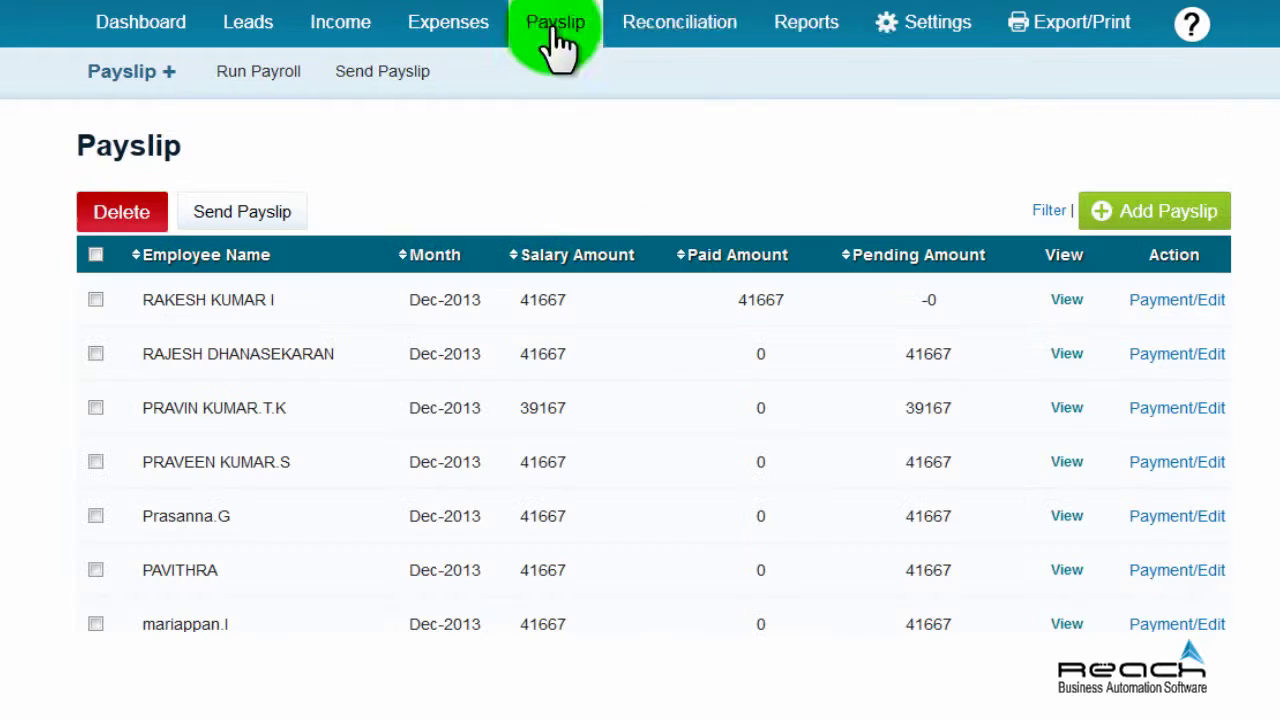
Step: Open the Payroll export report and set its start date to 01/12/2013
{"action": "left_click", "coordinate": [828, 45]}
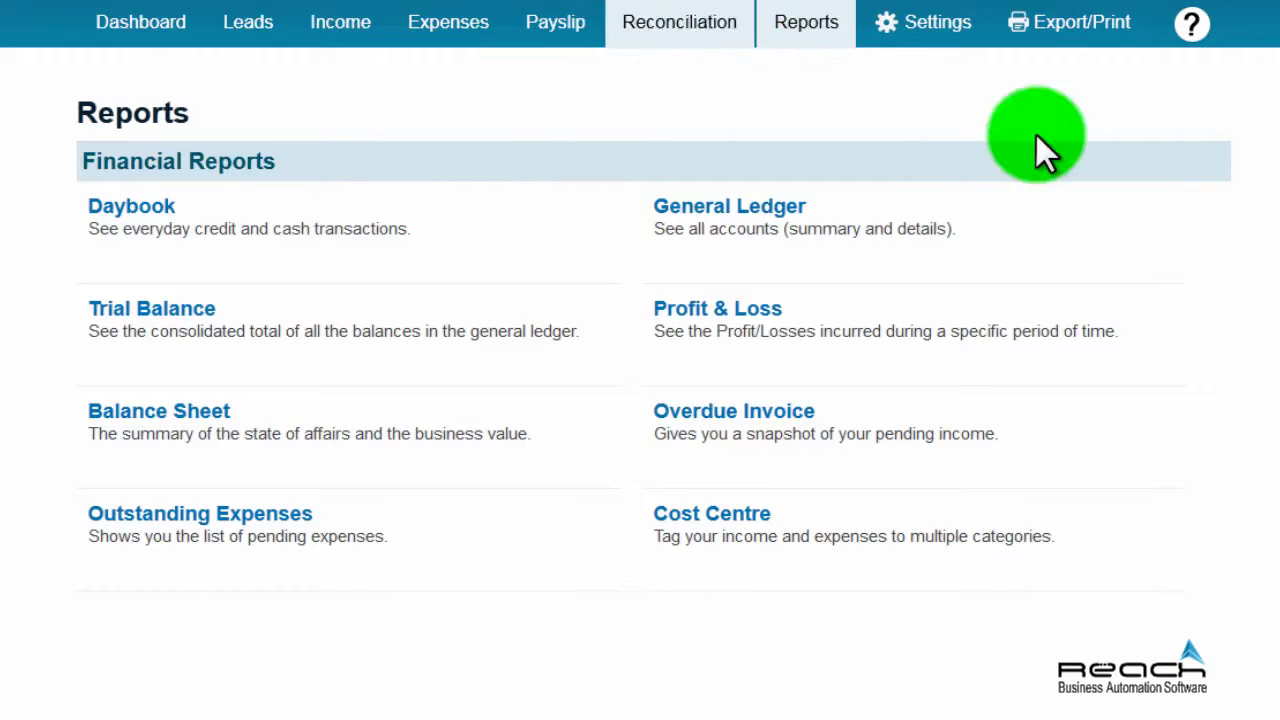
{"action": "scroll", "coordinate": [640, 360], "scroll_direction": "down", "scroll_amount": 4}
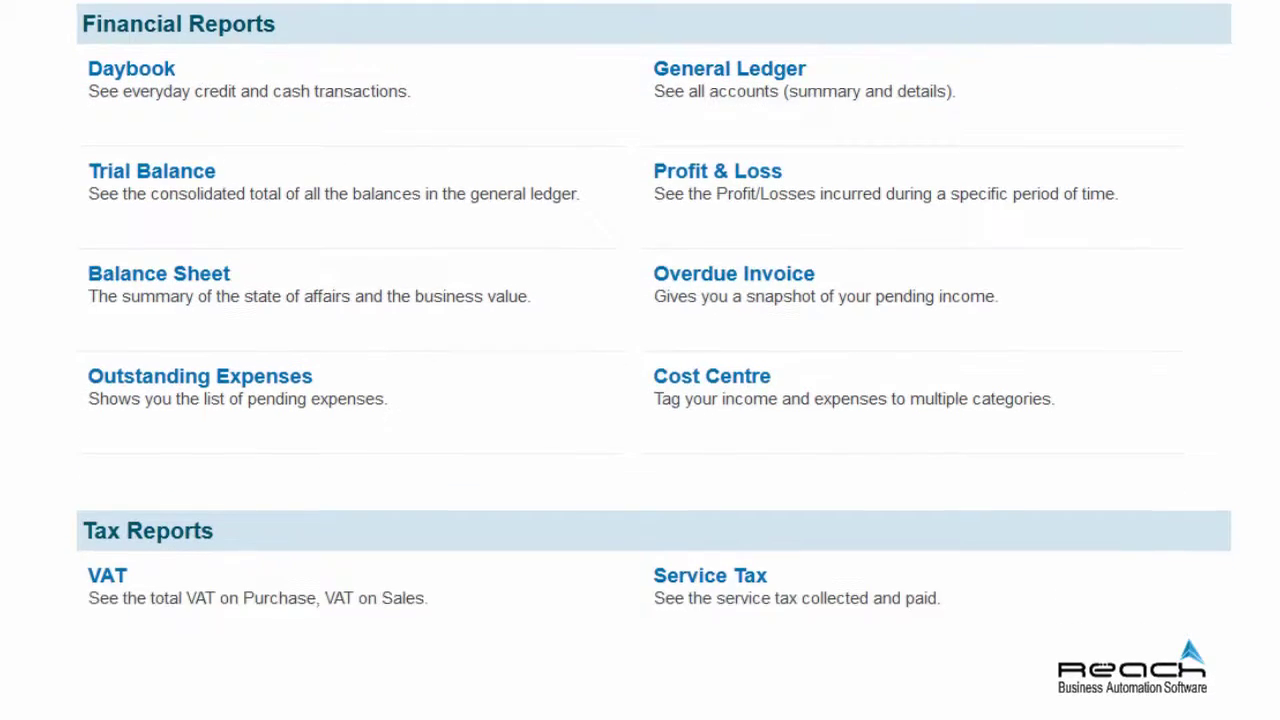
{"action": "scroll", "coordinate": [640, 360], "scroll_direction": "down", "scroll_amount": 3}
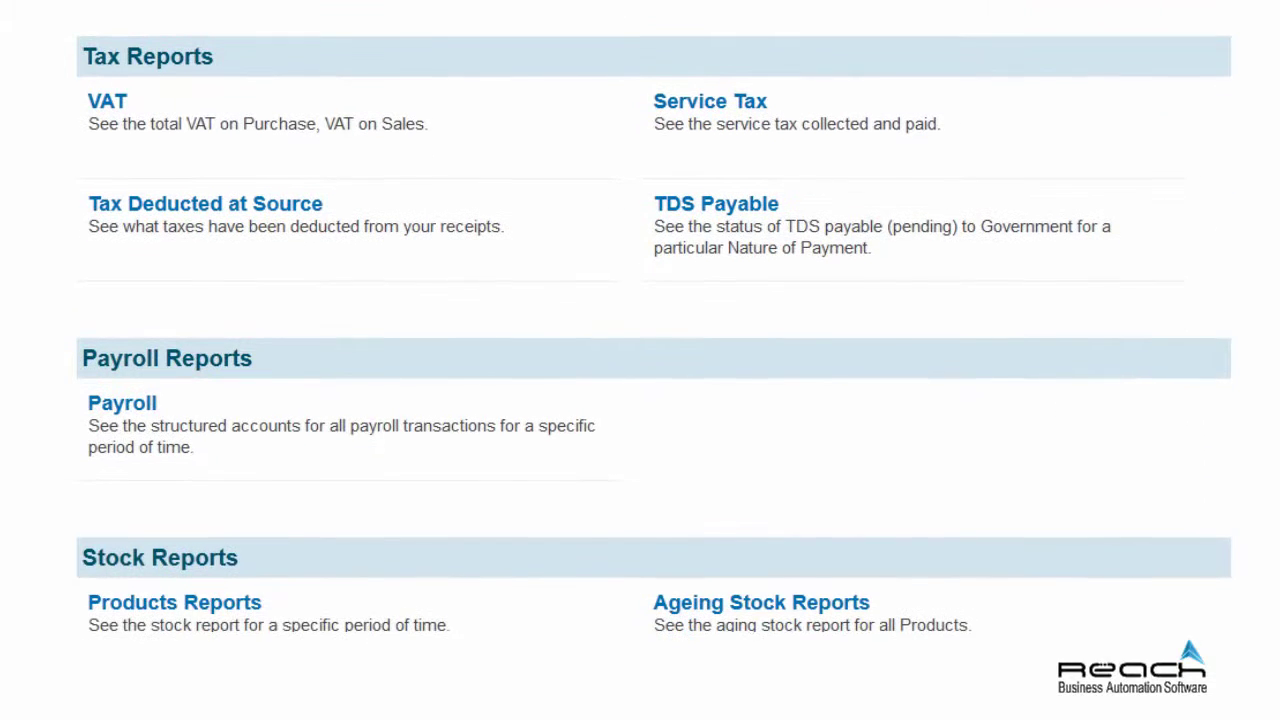
{"action": "left_click", "coordinate": [112, 412]}
{"action": "left_click", "coordinate": [263, 209]}
{"action": "left_click", "coordinate": [278, 255]}
{"action": "left_click", "coordinate": [231, 462]}
{"action": "left_click", "coordinate": [425, 252]}
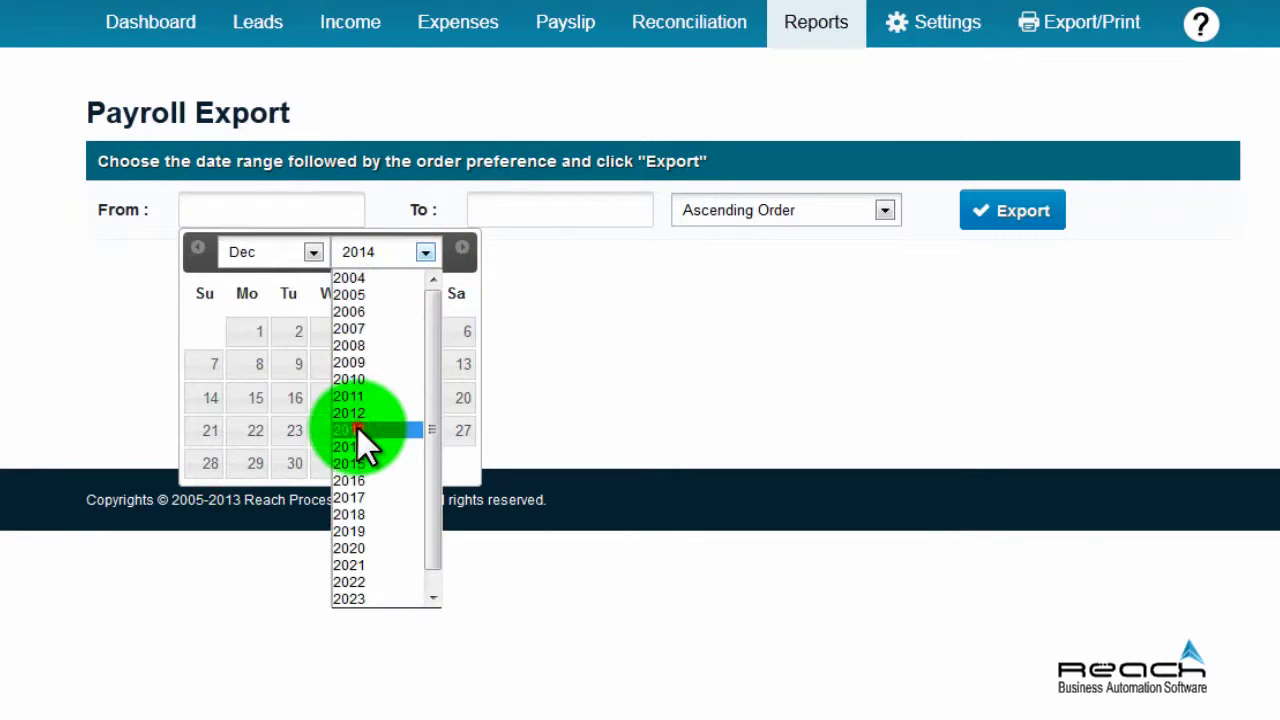
{"action": "left_click", "coordinate": [360, 425]}
{"action": "left_click", "coordinate": [206, 331]}
Step: Set the end date to 31/12/2013, keep Ascending Order, and export the register
{"action": "left_click", "coordinate": [560, 212]}
{"action": "left_click", "coordinate": [602, 252]}
{"action": "left_click", "coordinate": [528, 460]}
{"action": "left_click", "coordinate": [713, 252]}
{"action": "left_click", "coordinate": [650, 445]}
{"action": "left_click", "coordinate": [582, 463]}
{"action": "left_click", "coordinate": [885, 207]}
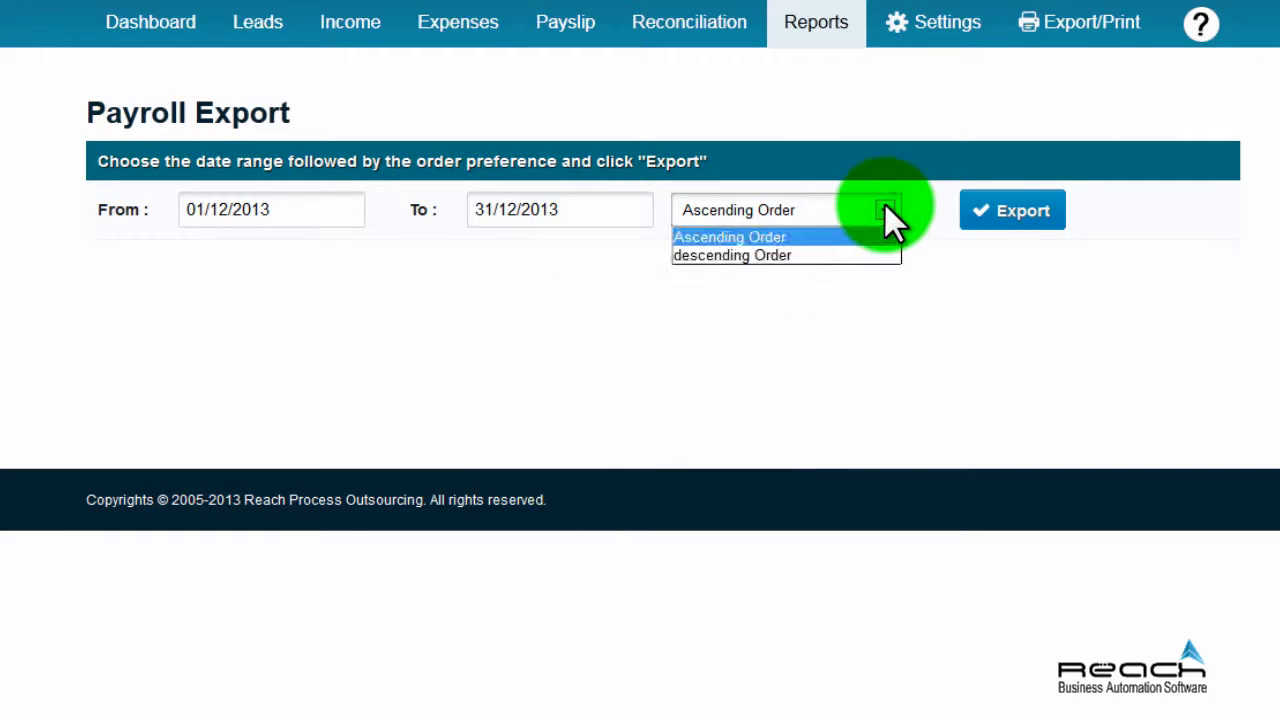
{"action": "left_click", "coordinate": [885, 210]}
{"action": "left_click", "coordinate": [986, 222]}
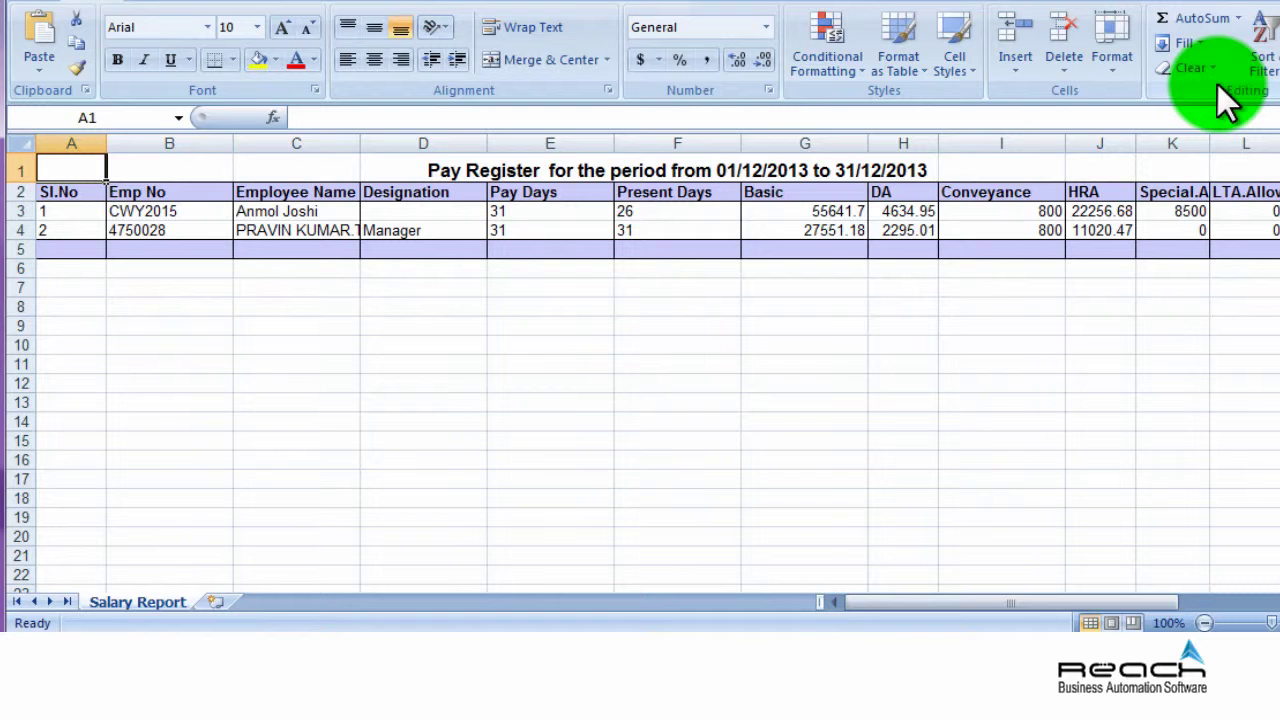